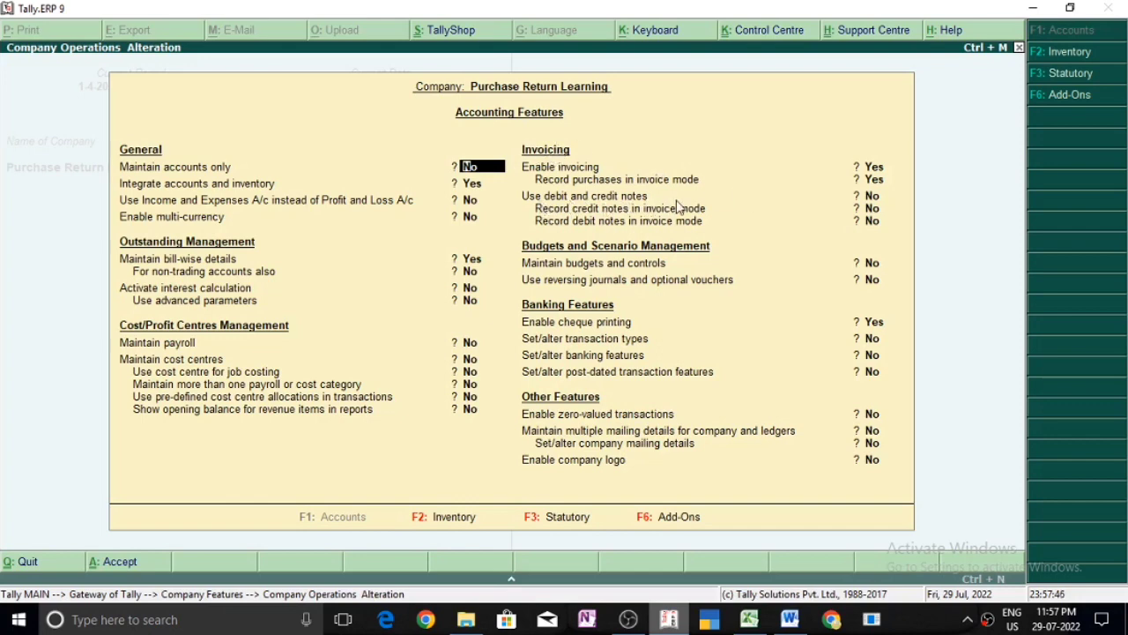
Step: Enable debit and credit notes in the company's accounting features, and enable recording credit notes in invoice mode
key(Return)
key(Return)
key(Return)
key(Return)
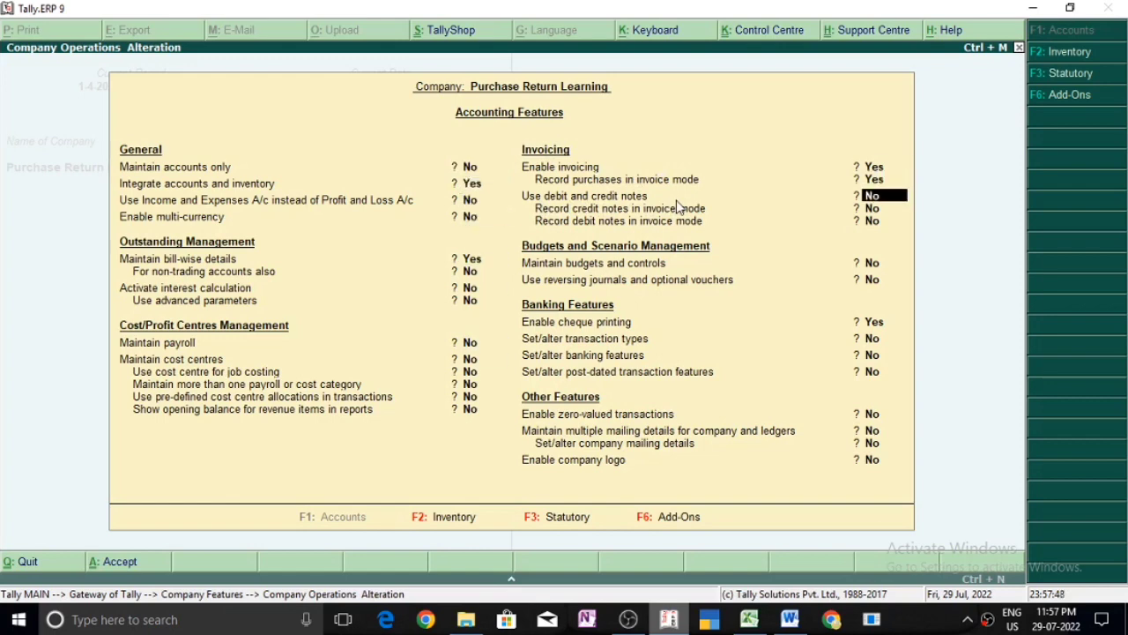
key(y)
key(Return)
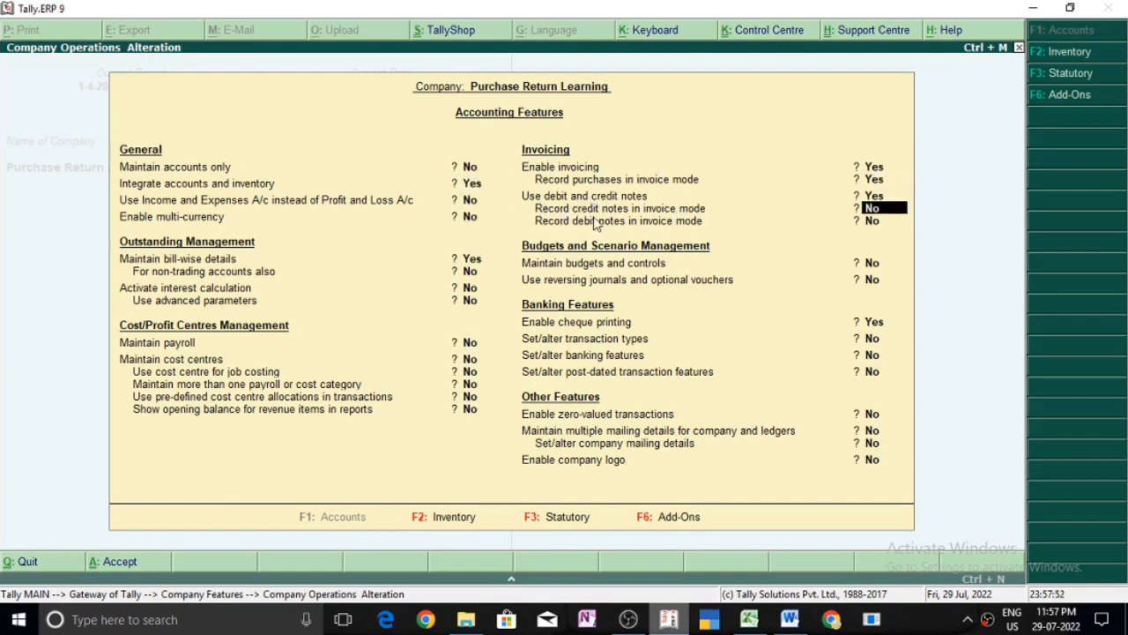
key(y)
key(Return)
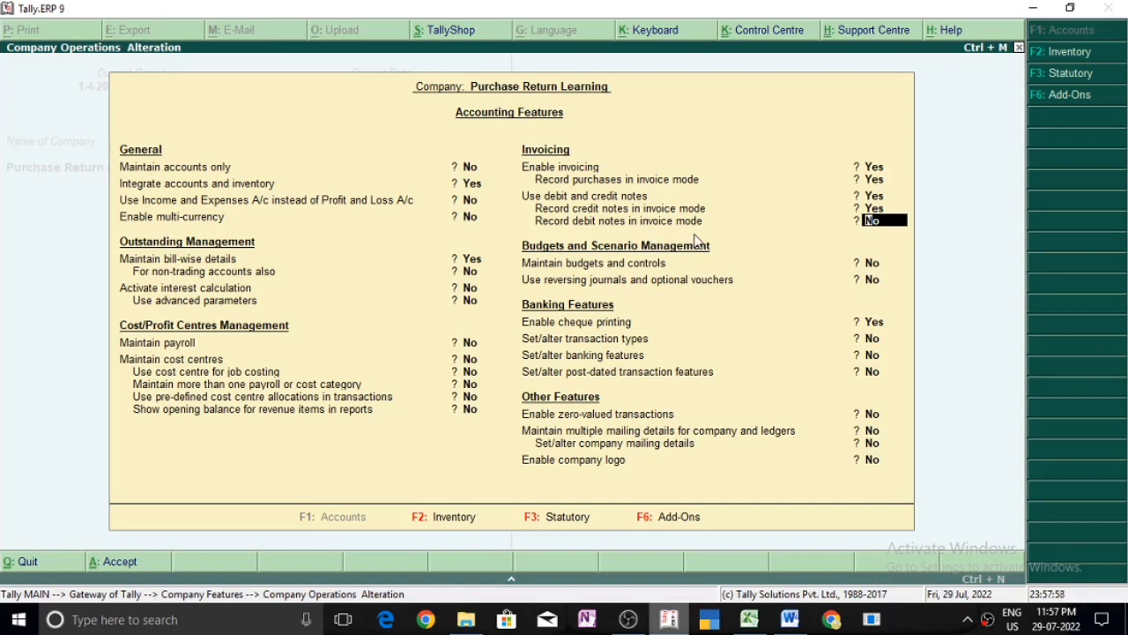
Step: Enable recording debit notes in invoice mode, save the accounting features, and return to the Gateway of Tally
text(y)
key(Return)
key(Return)
key(Return)
key(Return)
key(Return)
key(Return)
key(Return)
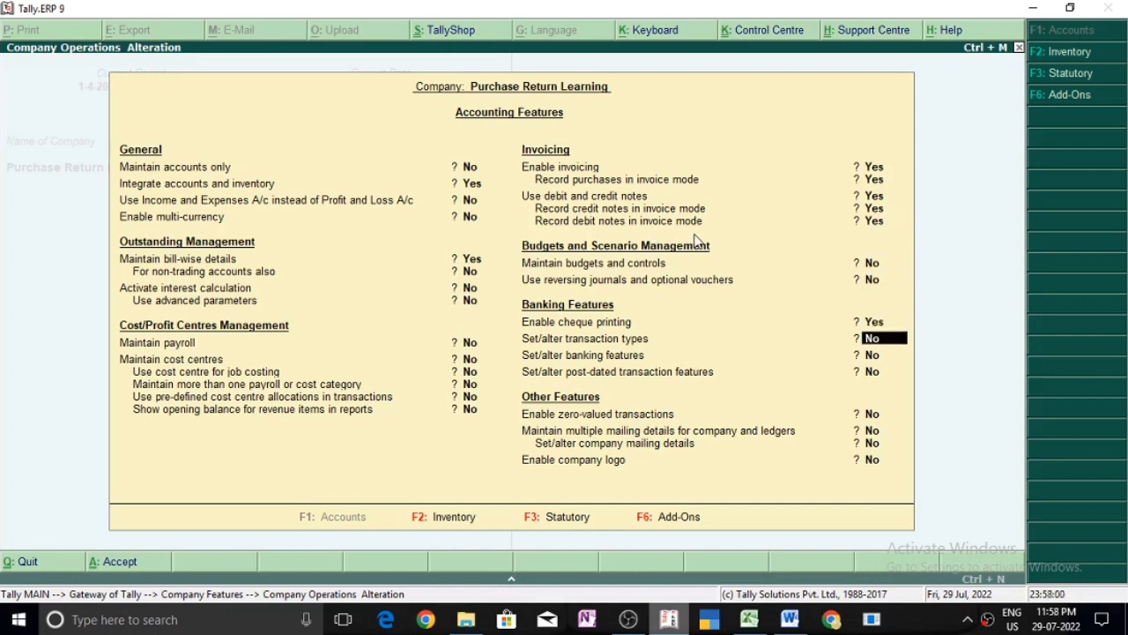
key(Return)
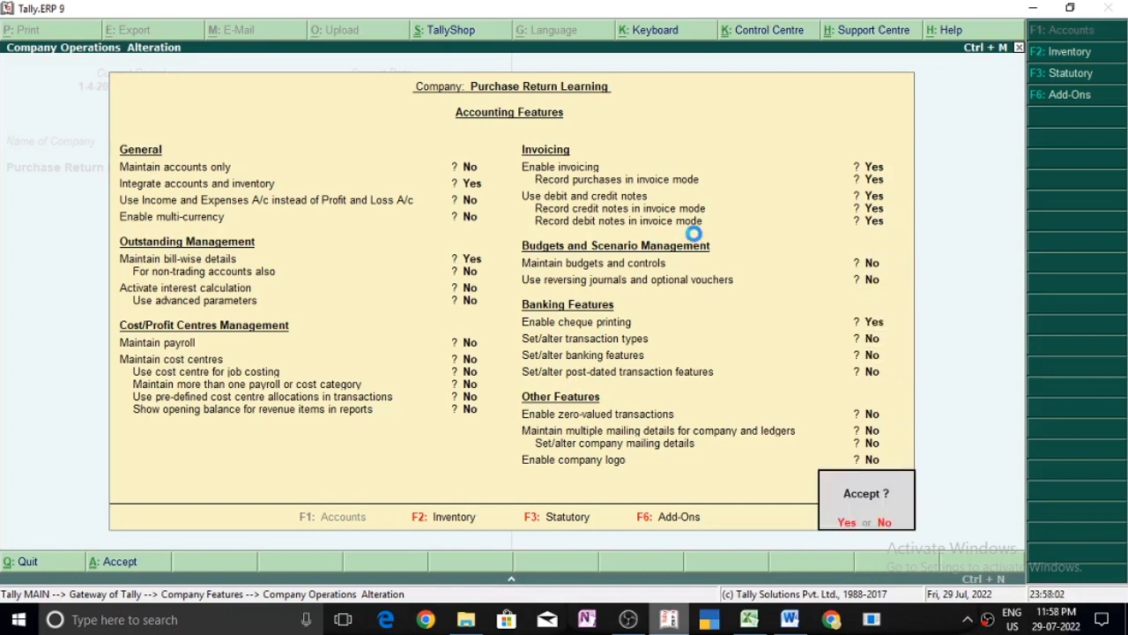
key(Return)
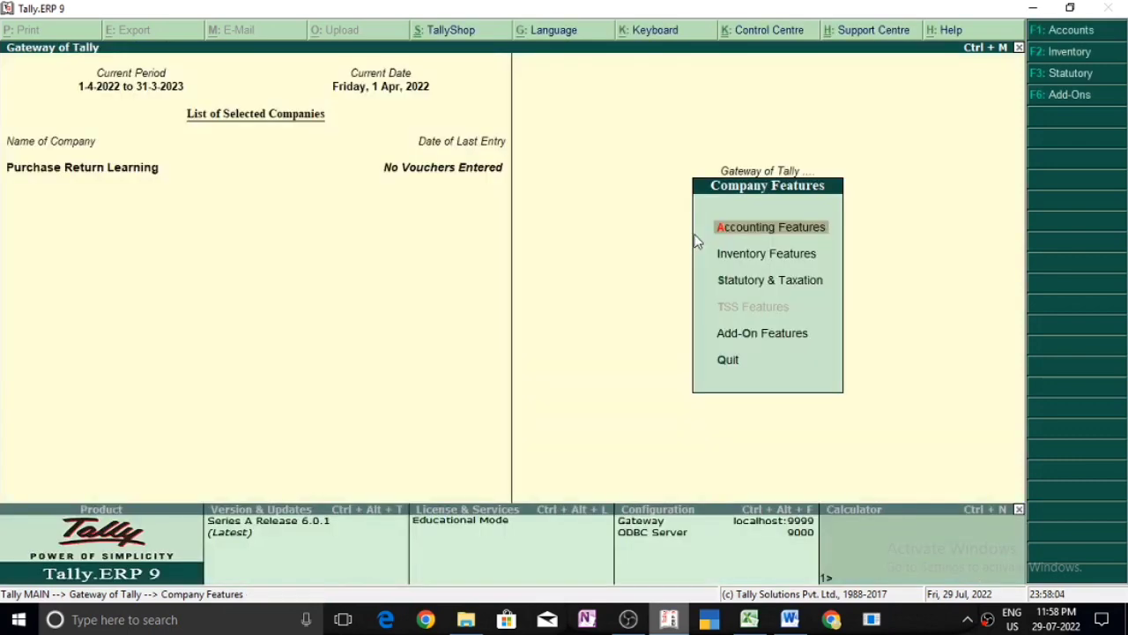
key(Escape)
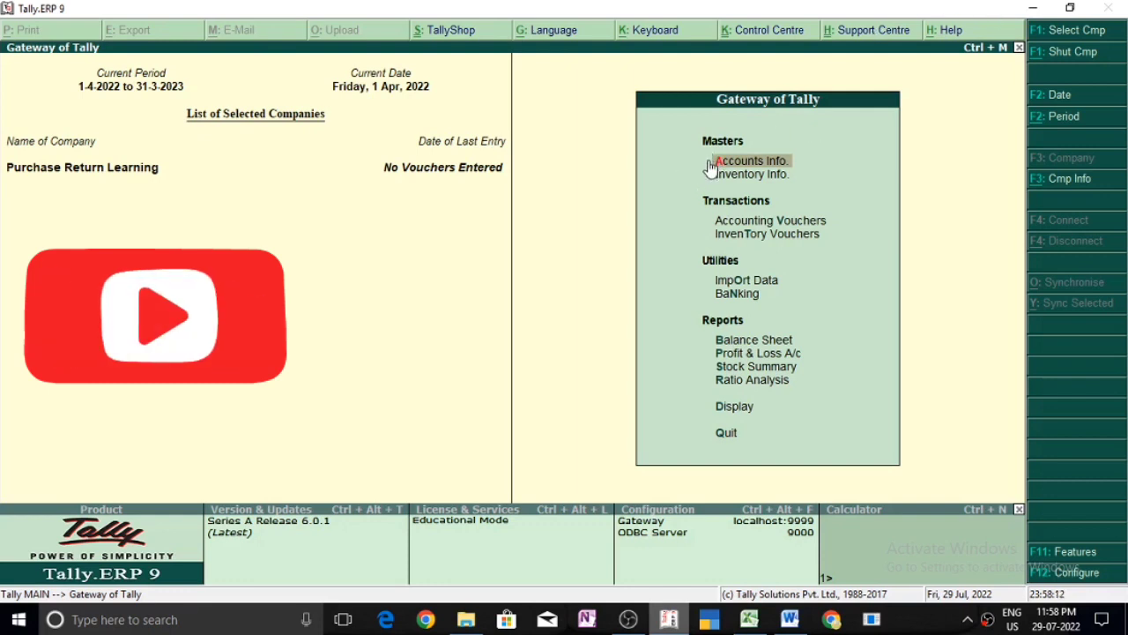
Step: Create a single ledger named Purchase A/C under the Purchase Accounts group, with inventory values affected
key(Return)
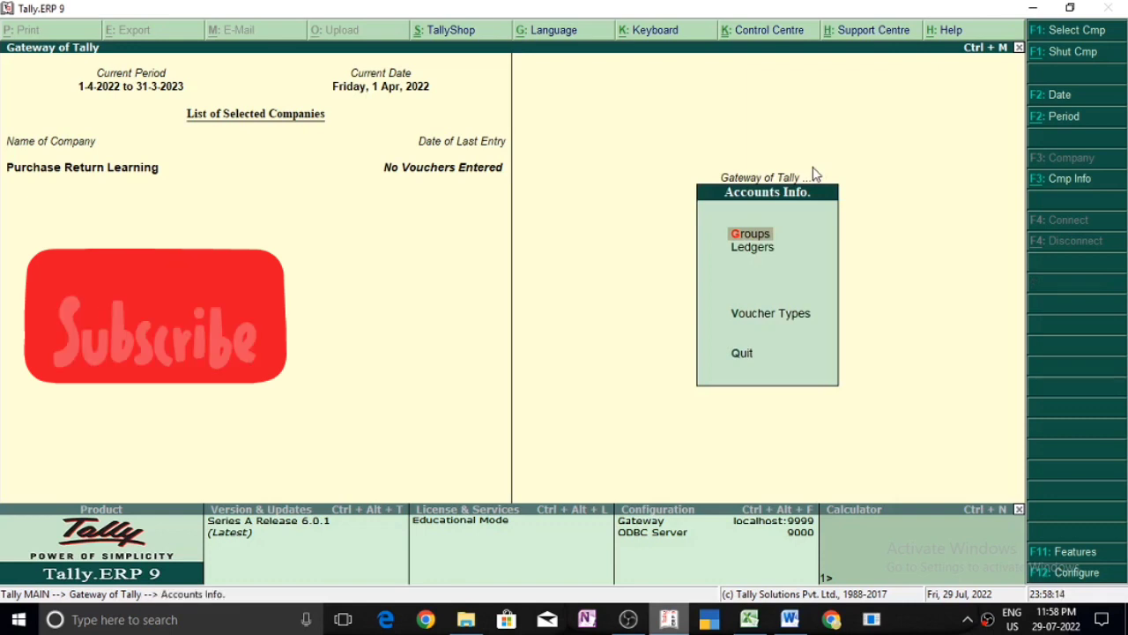
key(Return)
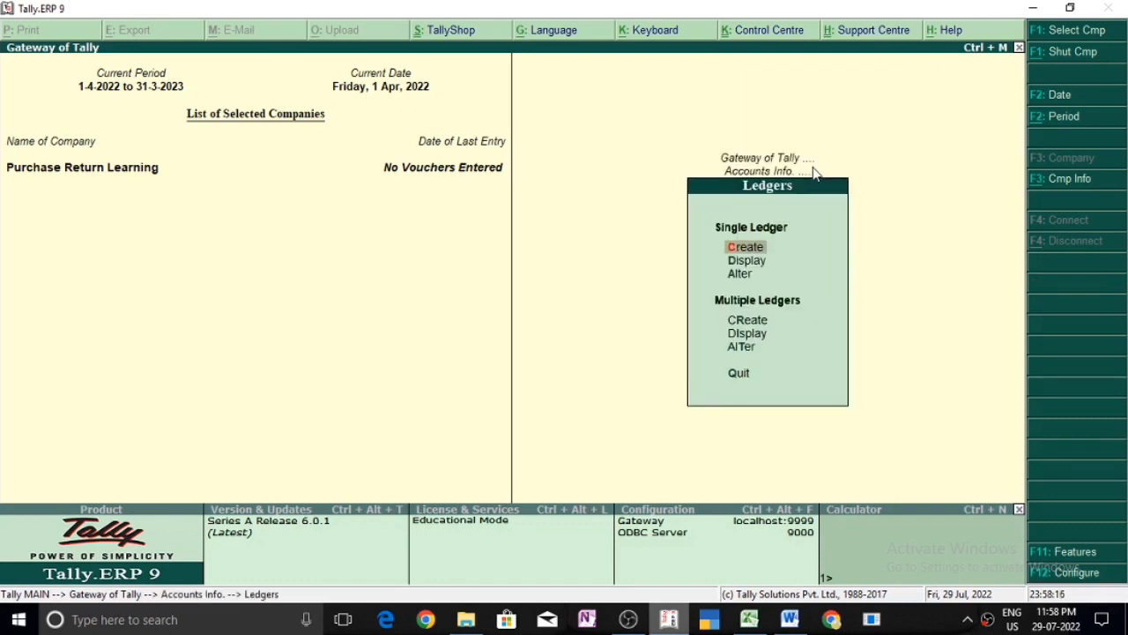
key(Return)
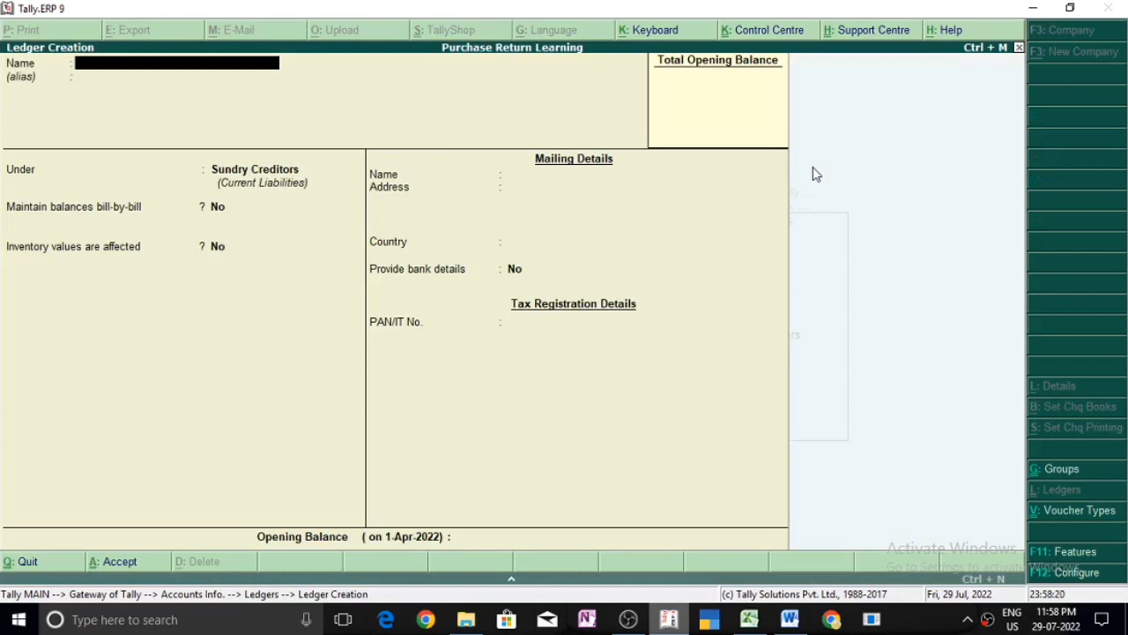
text(Purchase A/C)
key(Return)
key(Return)
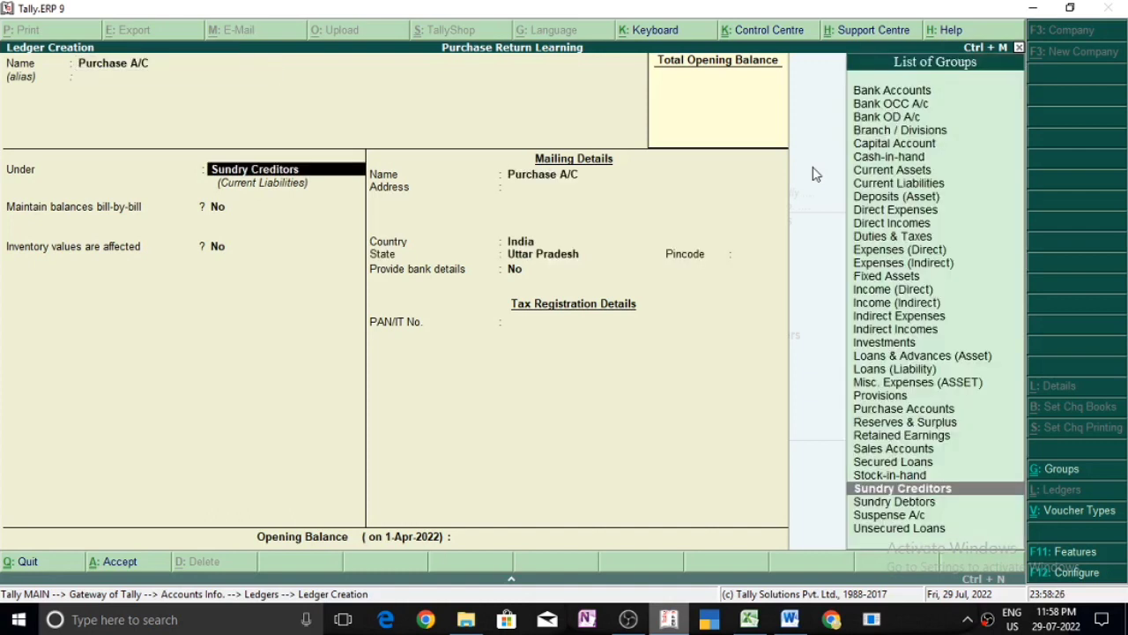
text(Pur)
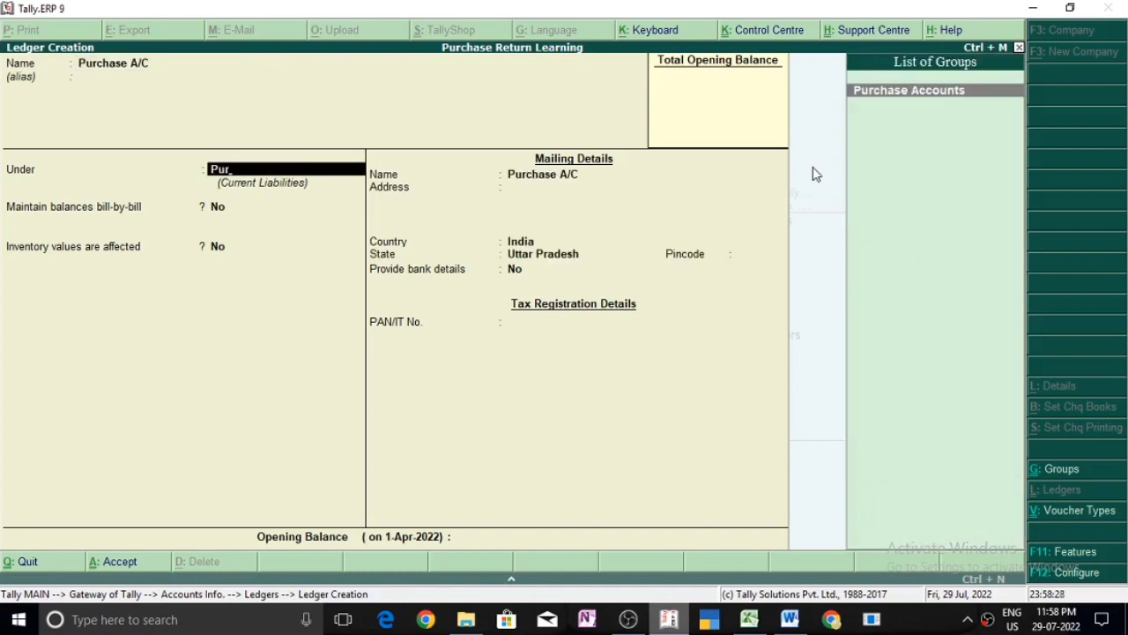
key(Return)
key(Return)
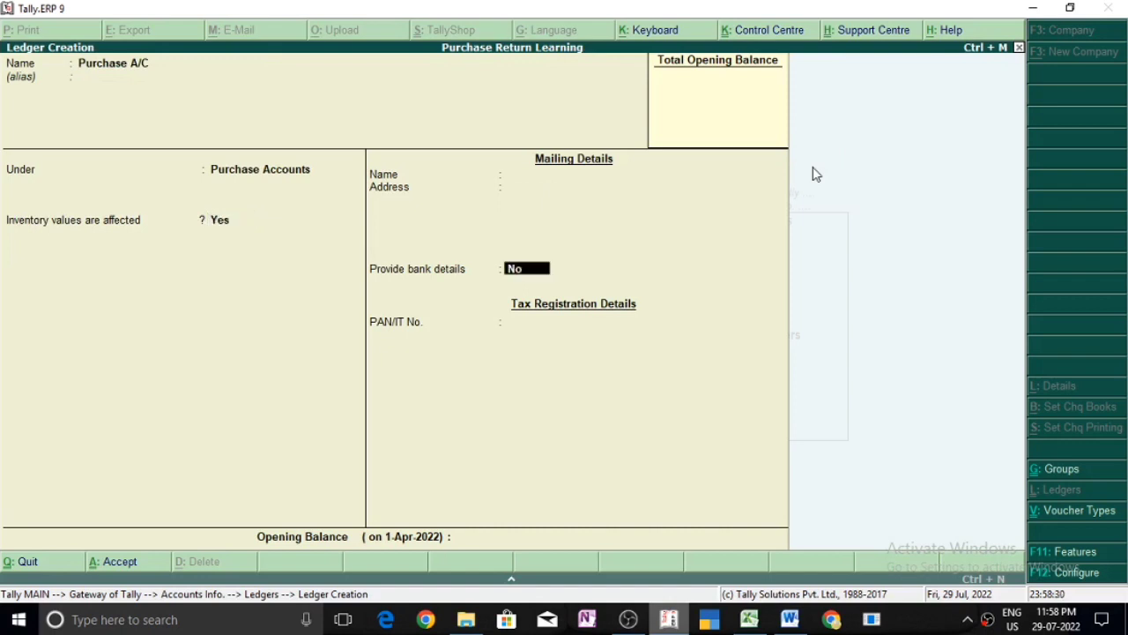
key(Return)
key(Return)
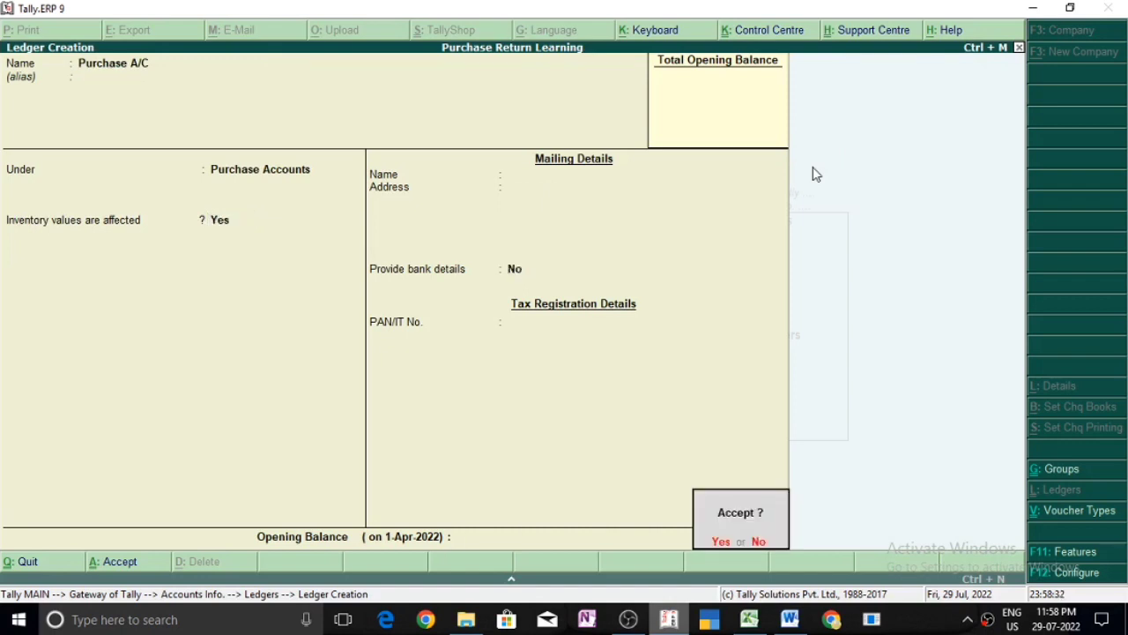
key(Return)
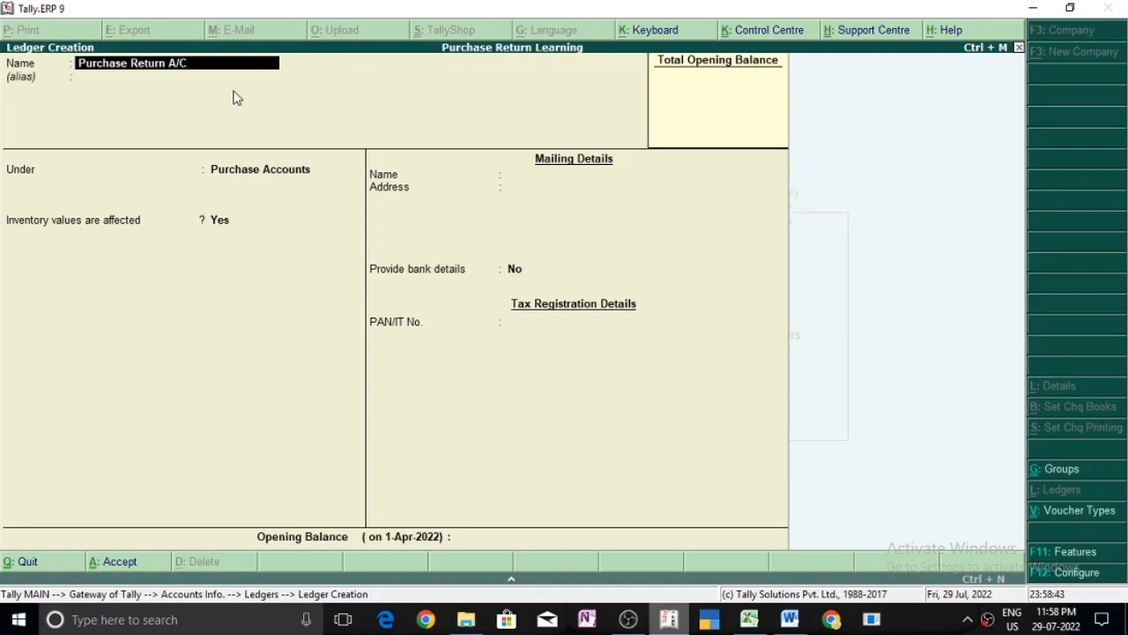
Step: Create the Purchase Return A/C ledger under Purchase Accounts, with inventory values affected and no bank details
key(Return)
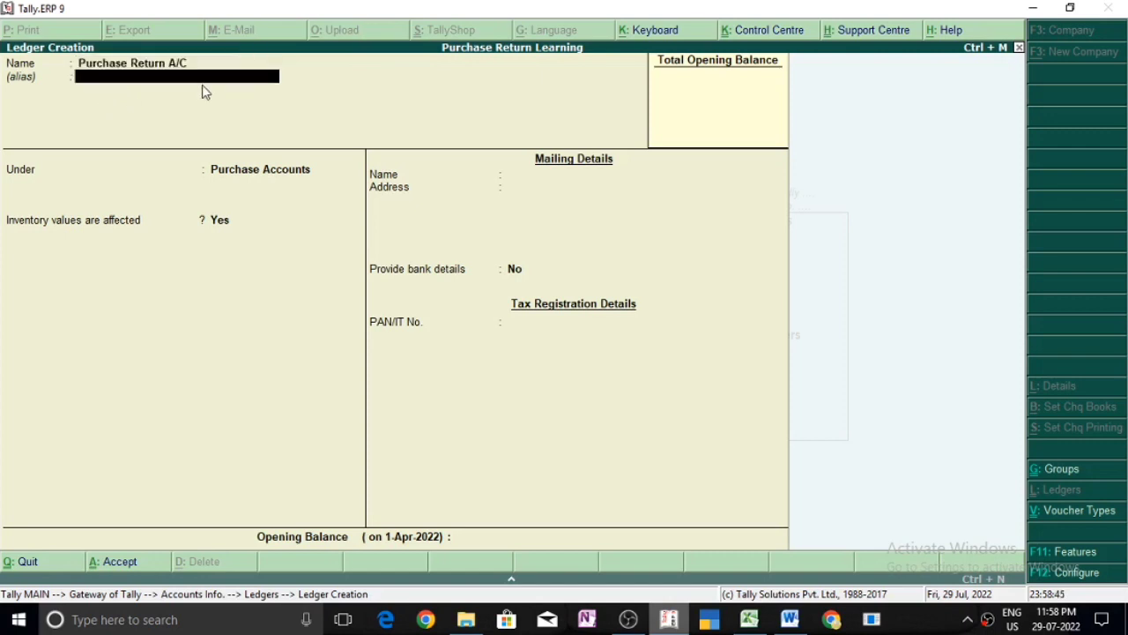
key(Return)
key(Return)
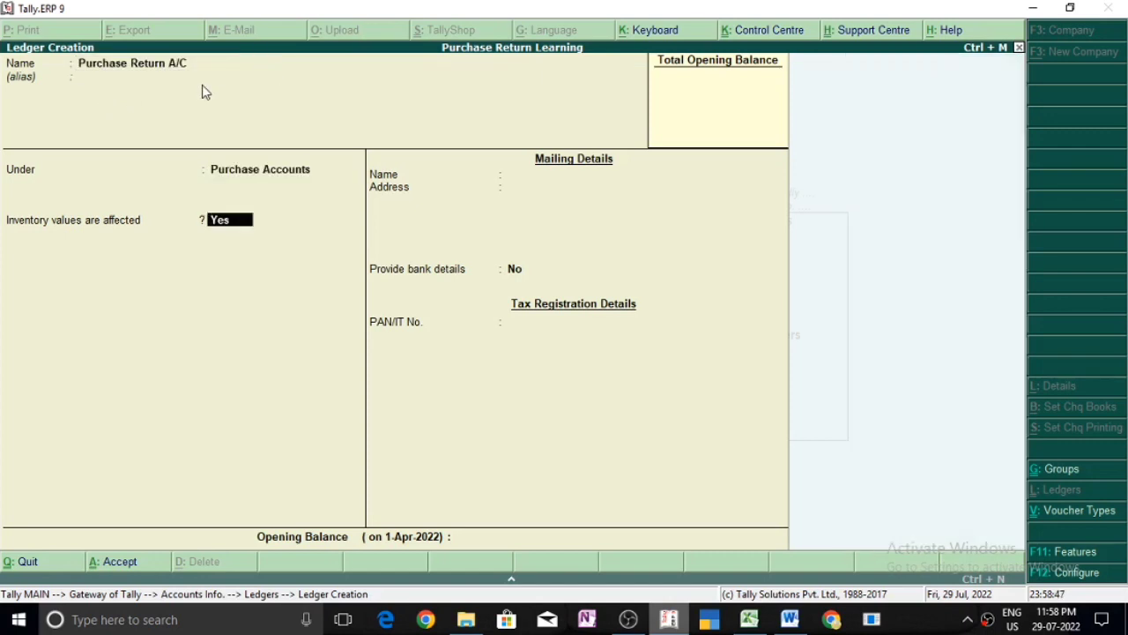
key(Return)
key(Return)
key(Return)
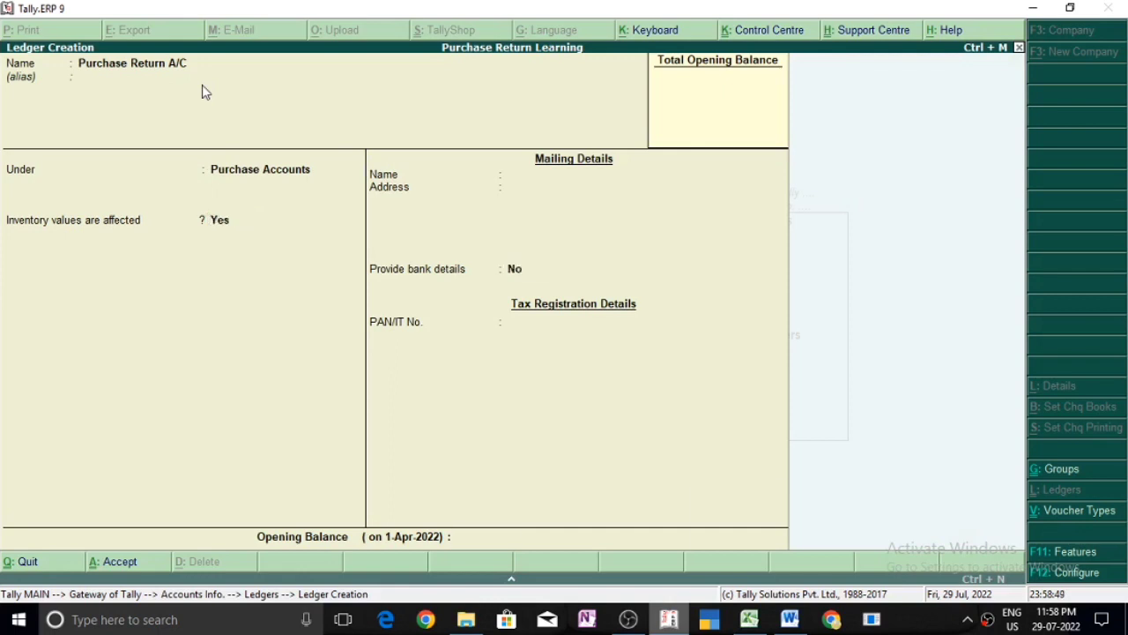
key(Return)
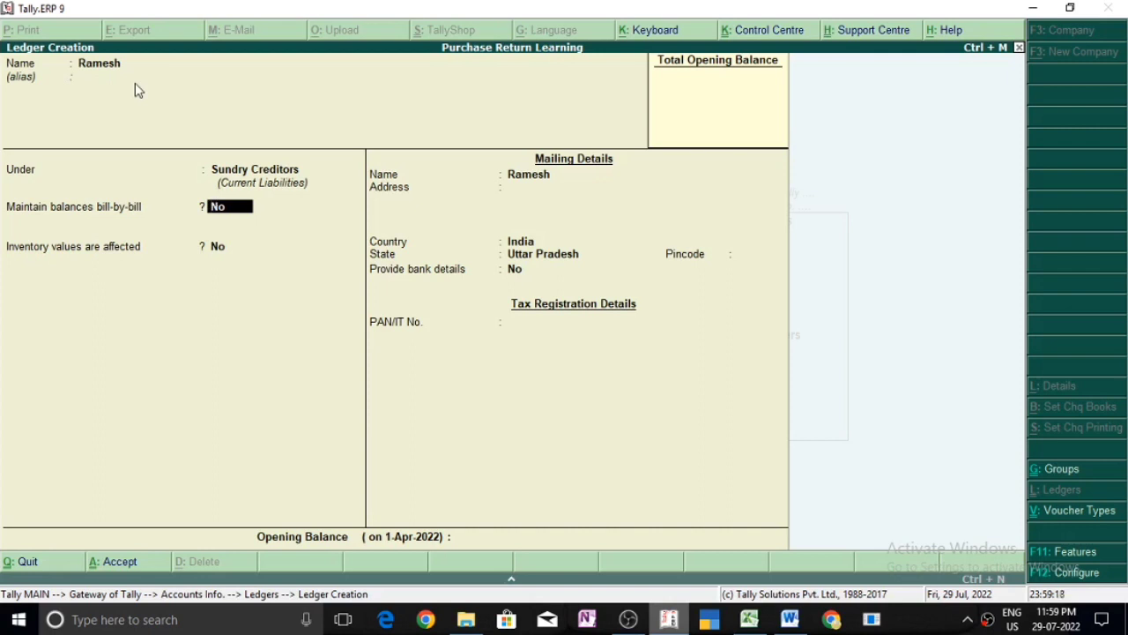
Step: Save the supplier's ledger under Sundry Creditors without bill-by-bill balances, inventory effects or bank details, and return to the Gateway of Tally
key(Return)
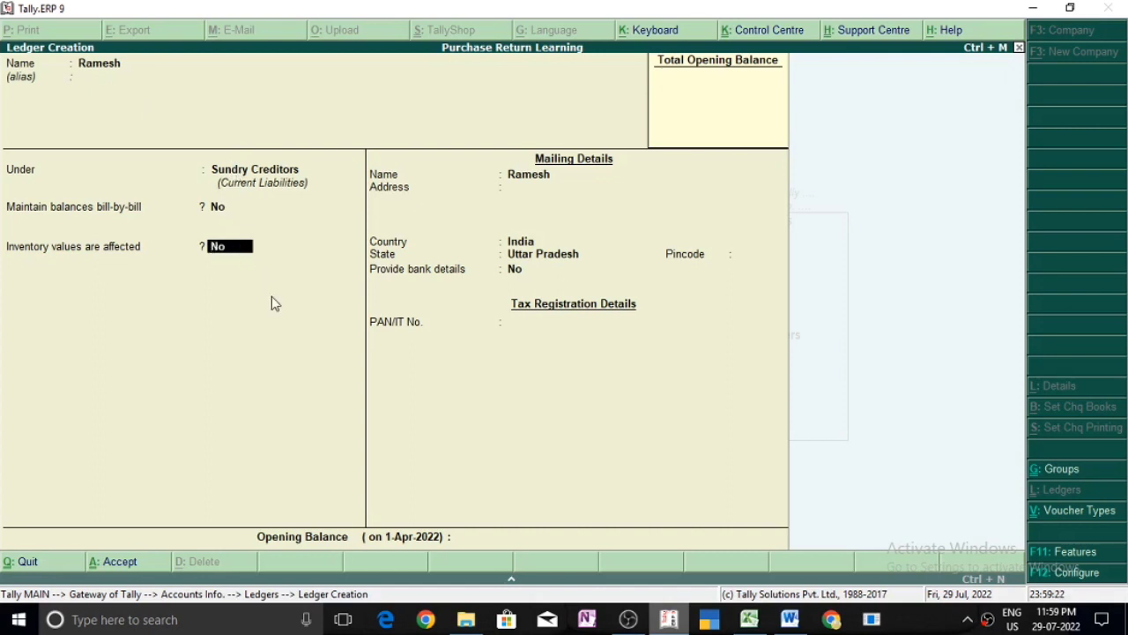
key(Return)
key(Return)
key(Return)
key(Return)
key(Return)
key(Return)
key(Return)
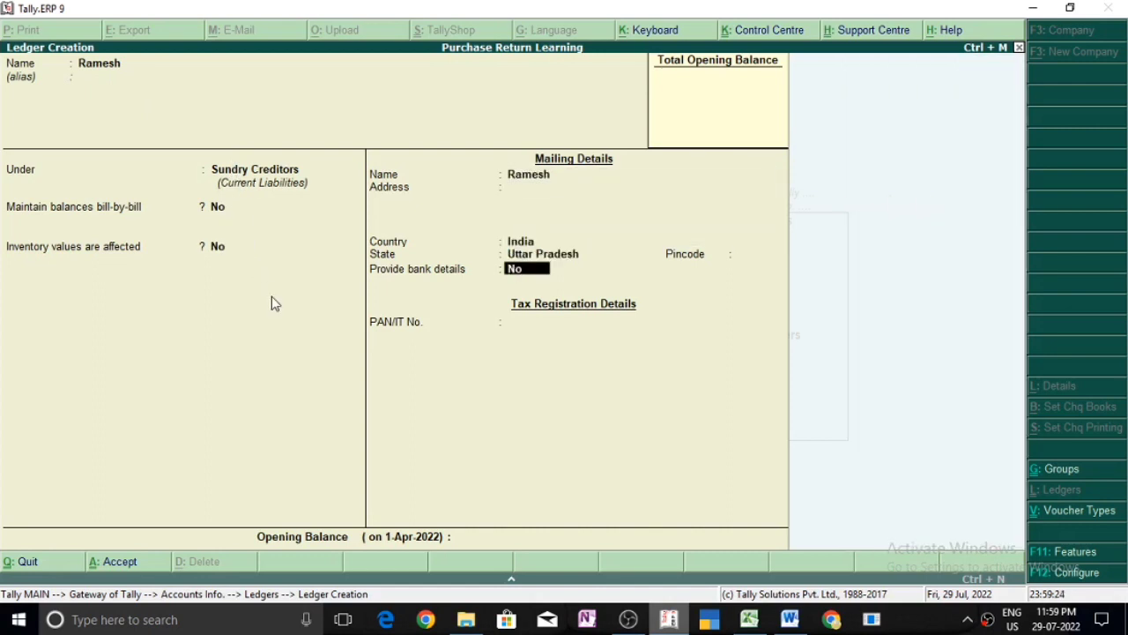
key(Return)
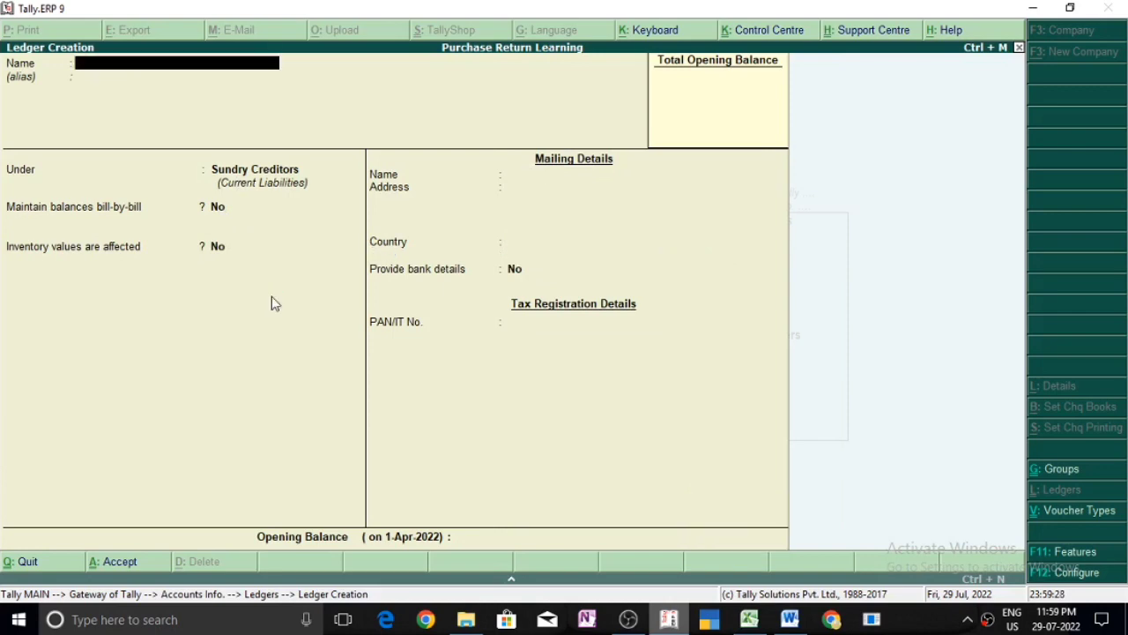
key(Escape)
key(Return)
key(Escape)
key(Escape)
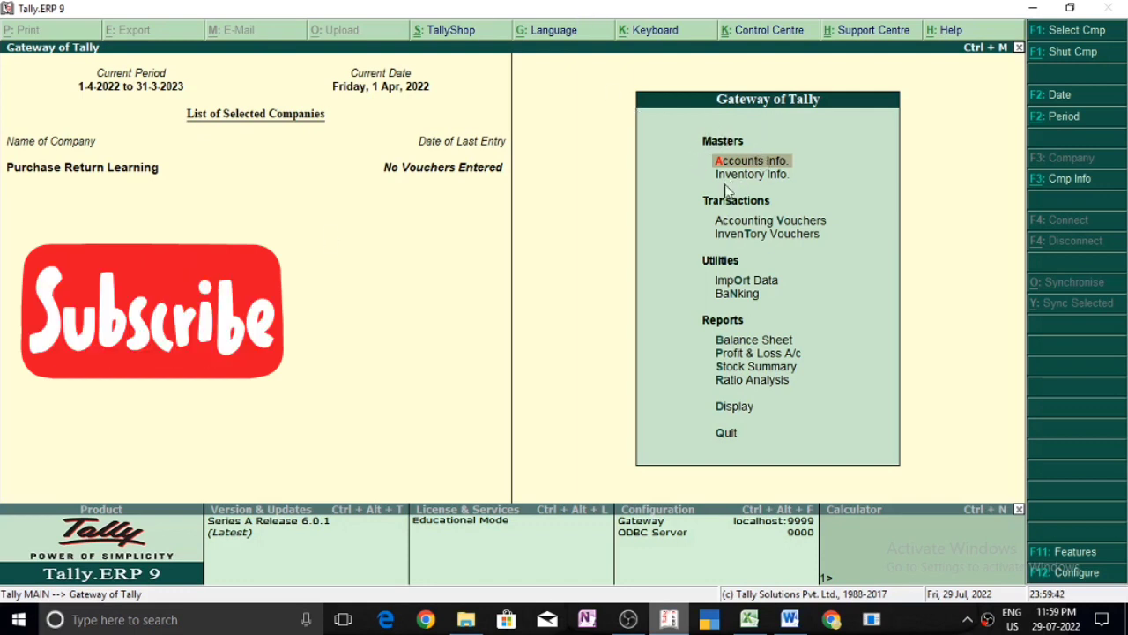
Step: Start a new simple unit of measure in the inventory masters with the symbol pcs
key(Down)
key(Return)
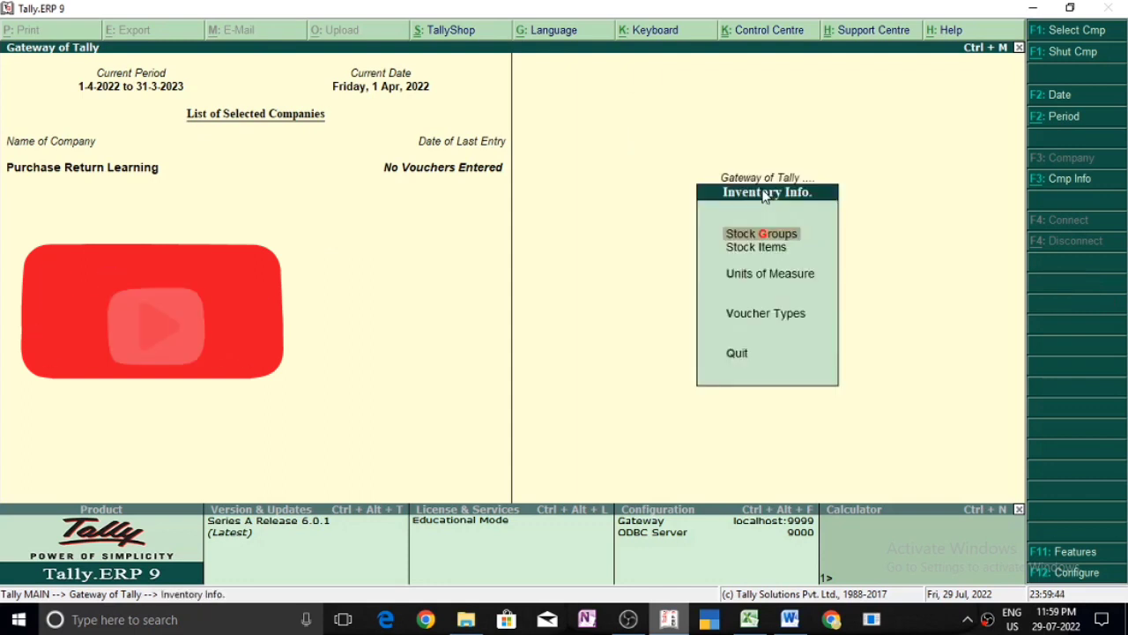
key(Down)
key(Down)
key(Return)
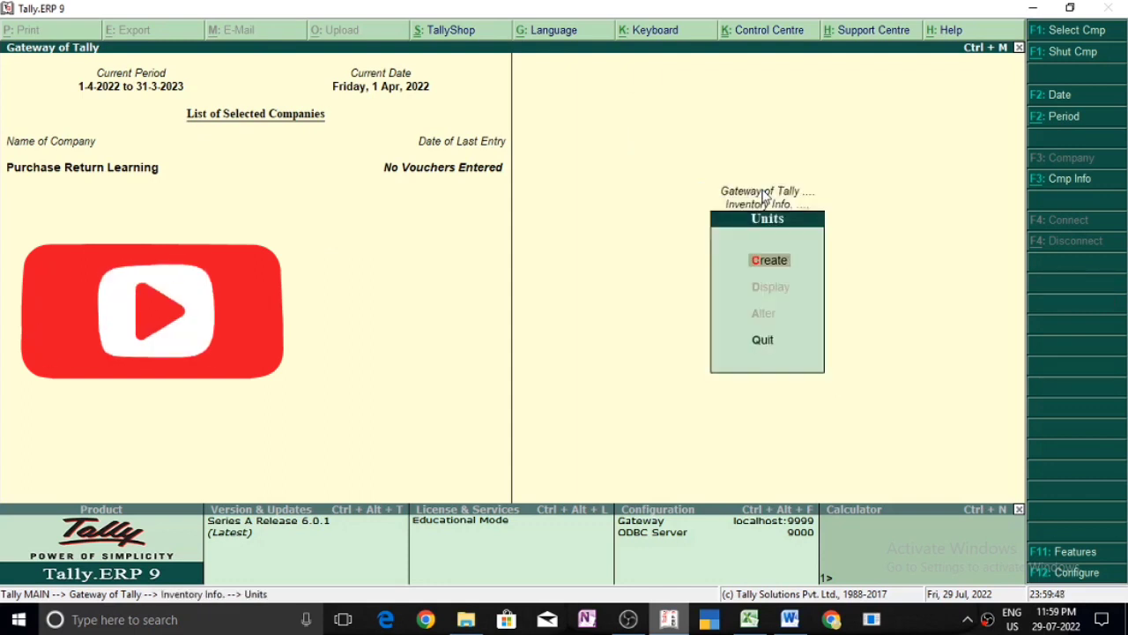
key(Return)
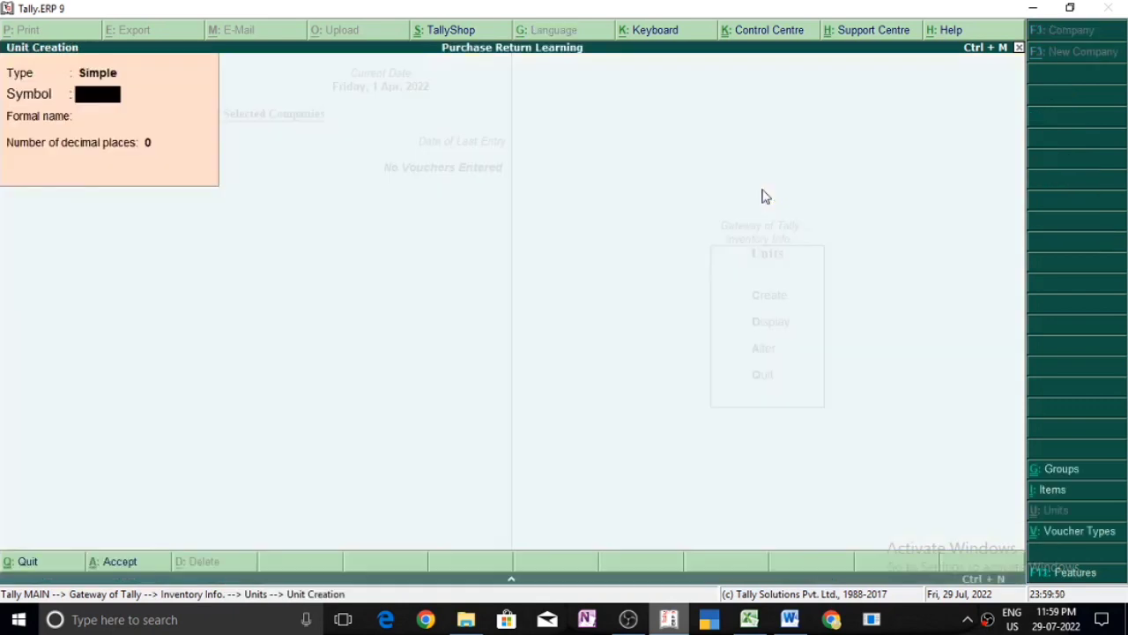
text(pcs)
key(Return)
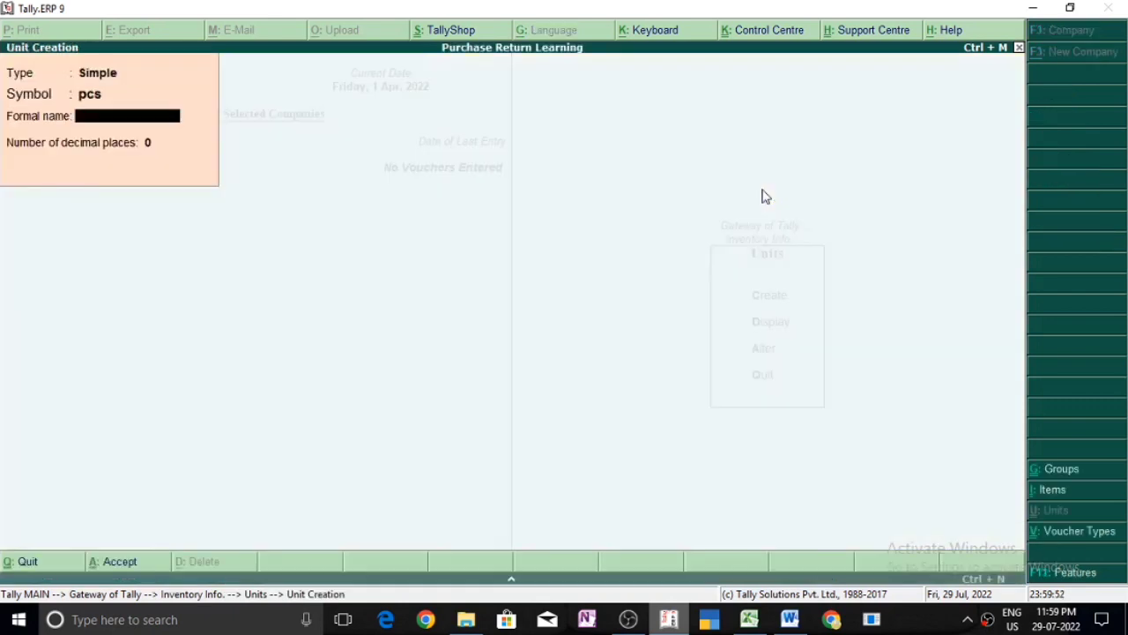
Step: Give the pcs unit the formal name Pieces, save it, and leave unit creation
key(Return)
key(BackSpace)
text(Pieces)
key(Return)
key(Return)
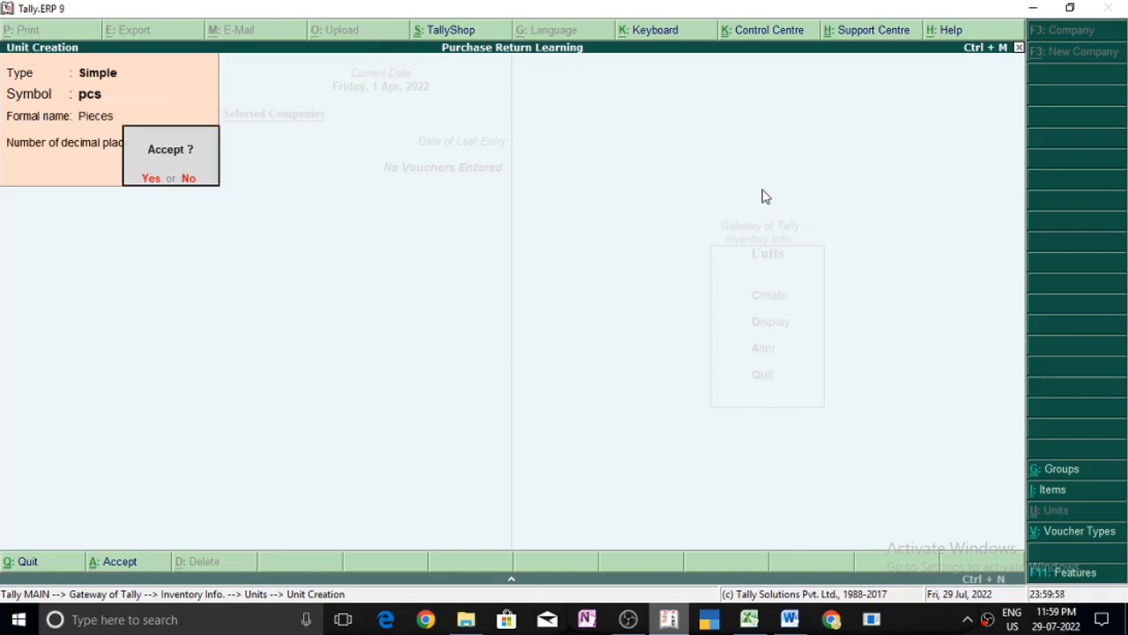
key(Return)
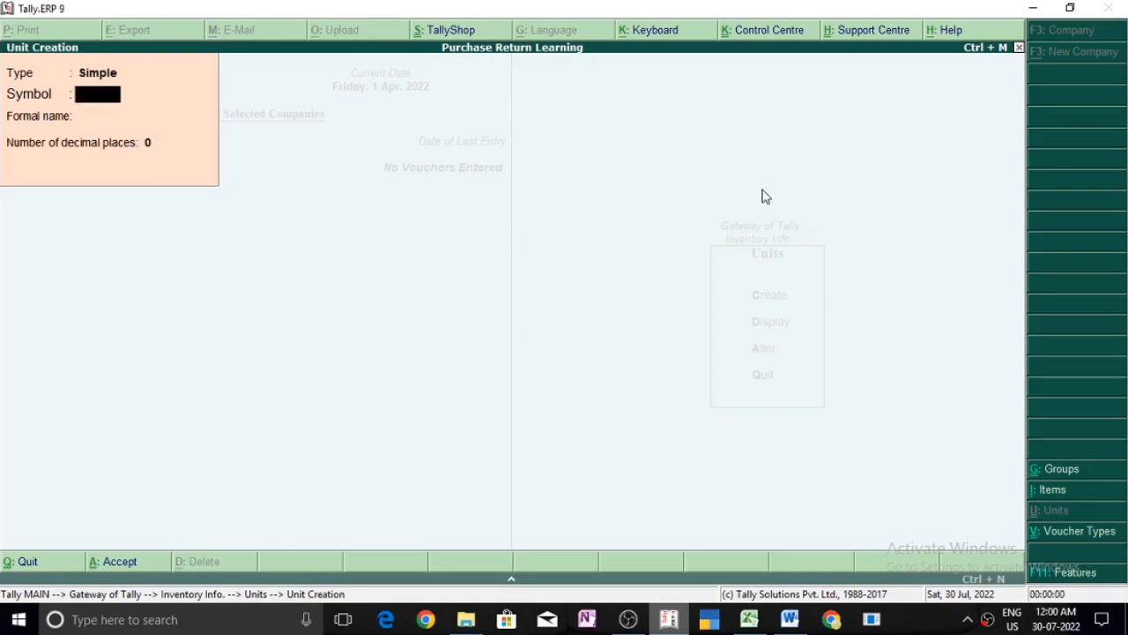
key(Escape)
key(Return)
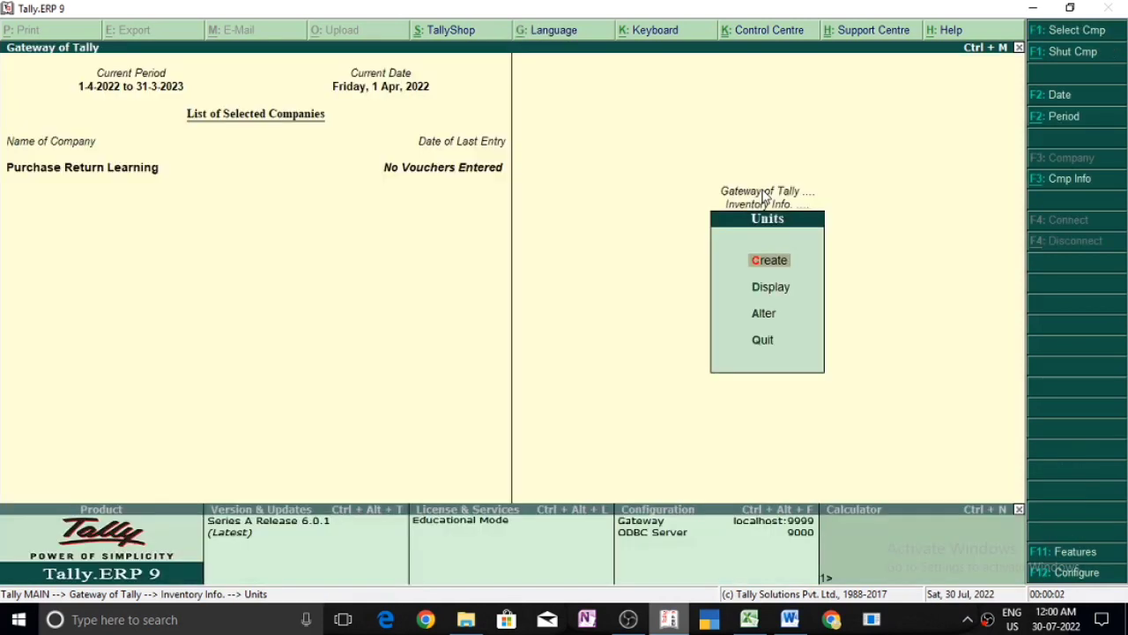
key(Escape)
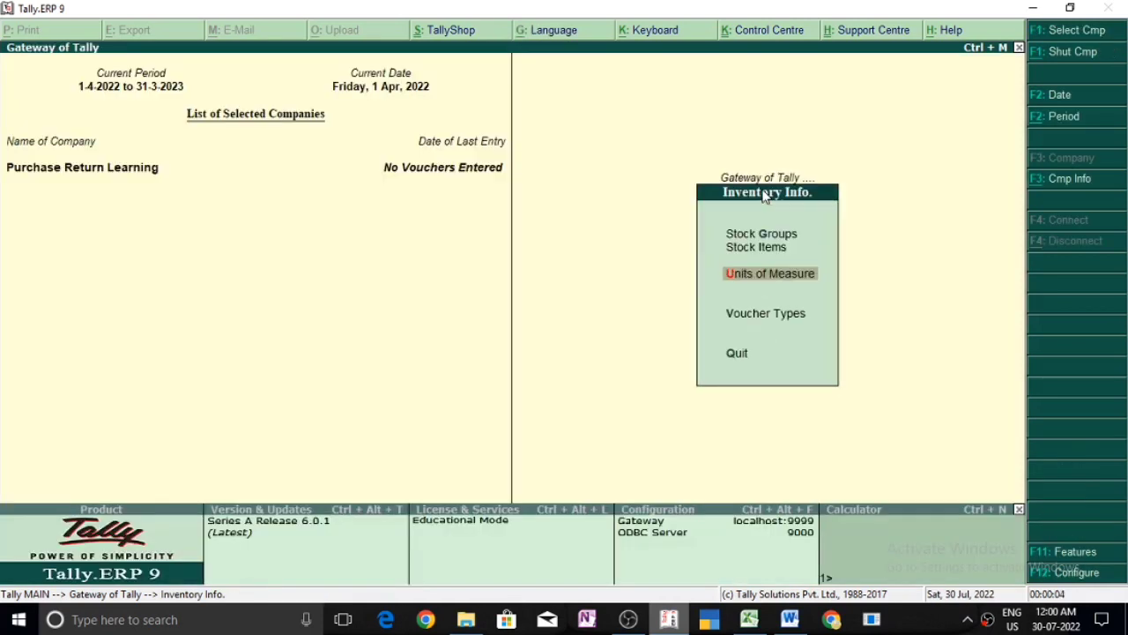
Step: Start a new single stock item named Mobile under the Primary group, without an alias
key(Up)
key(Return)
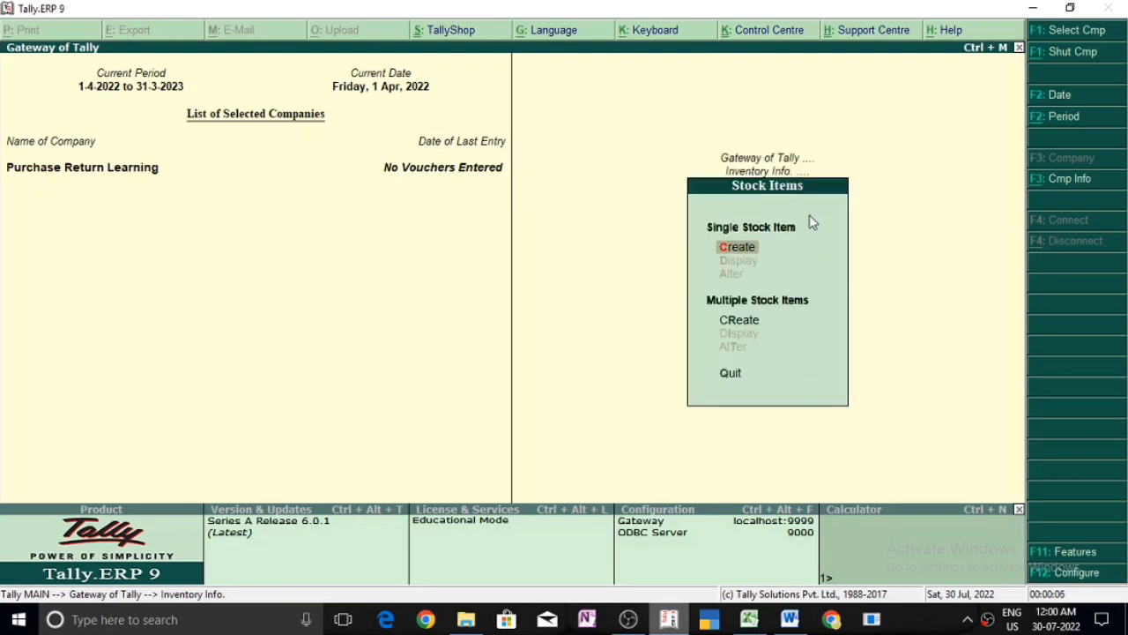
key(Return)
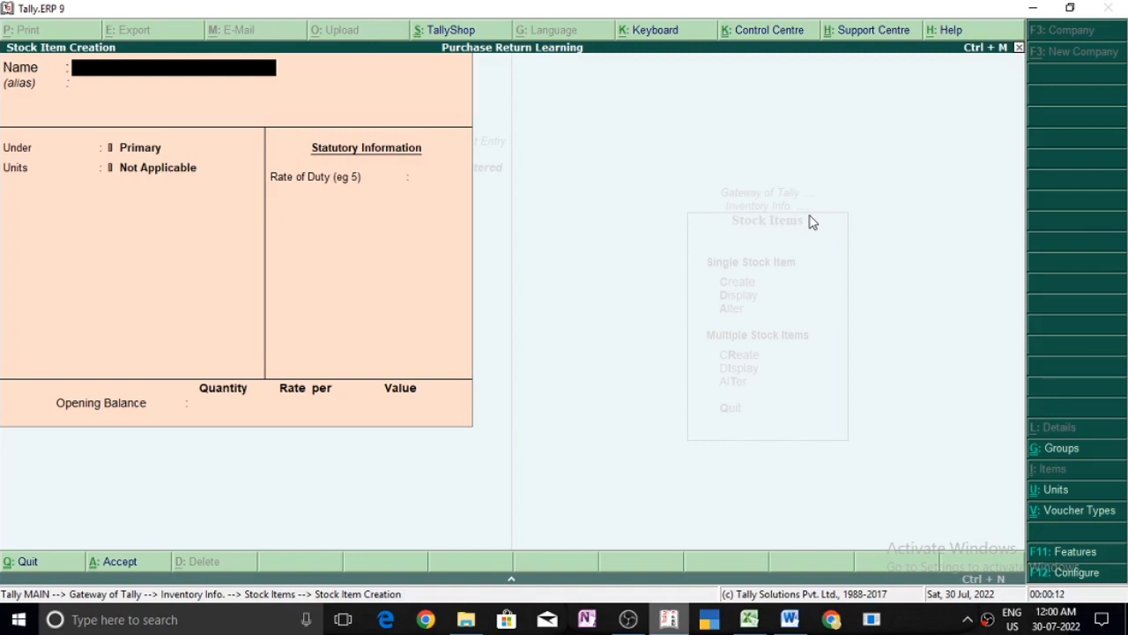
text(Mobile)
key(Return)
key(Return)
key(Return)
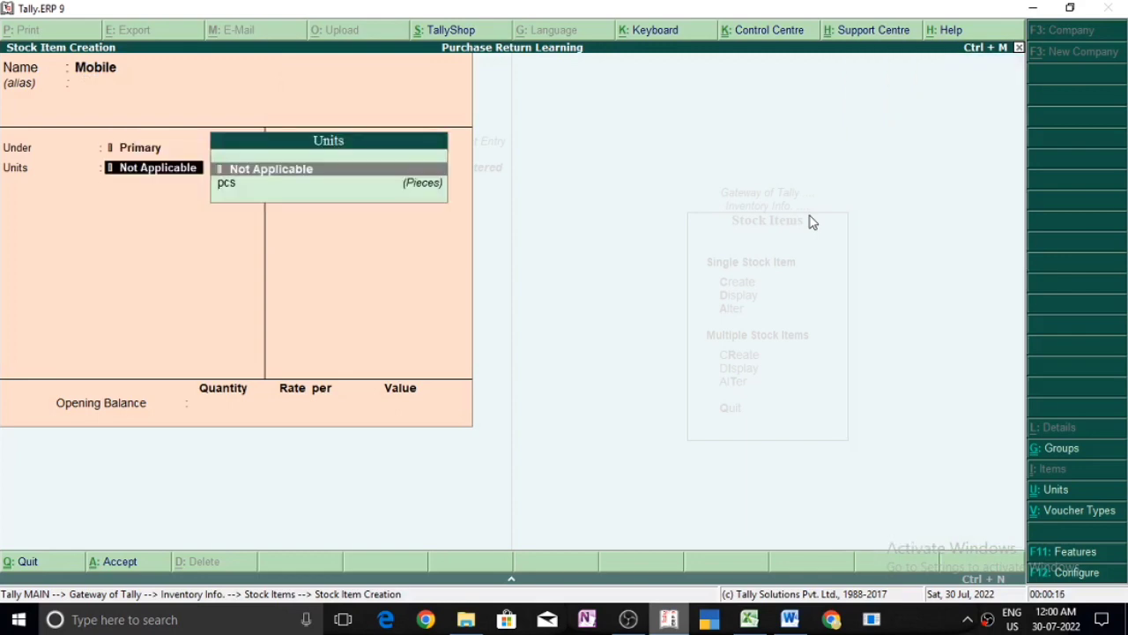
Step: Assign the unit pcs to the Mobile item, save it without a duty rate, and return to the Gateway of Tally
key(Down)
key(Return)
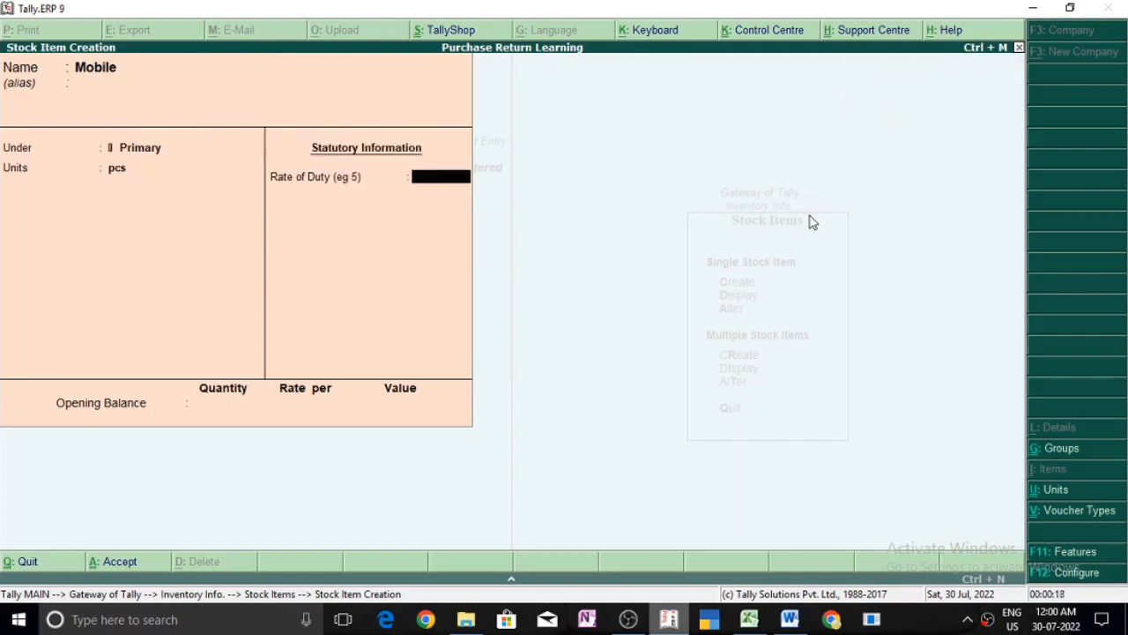
key(Return)
key(Return)
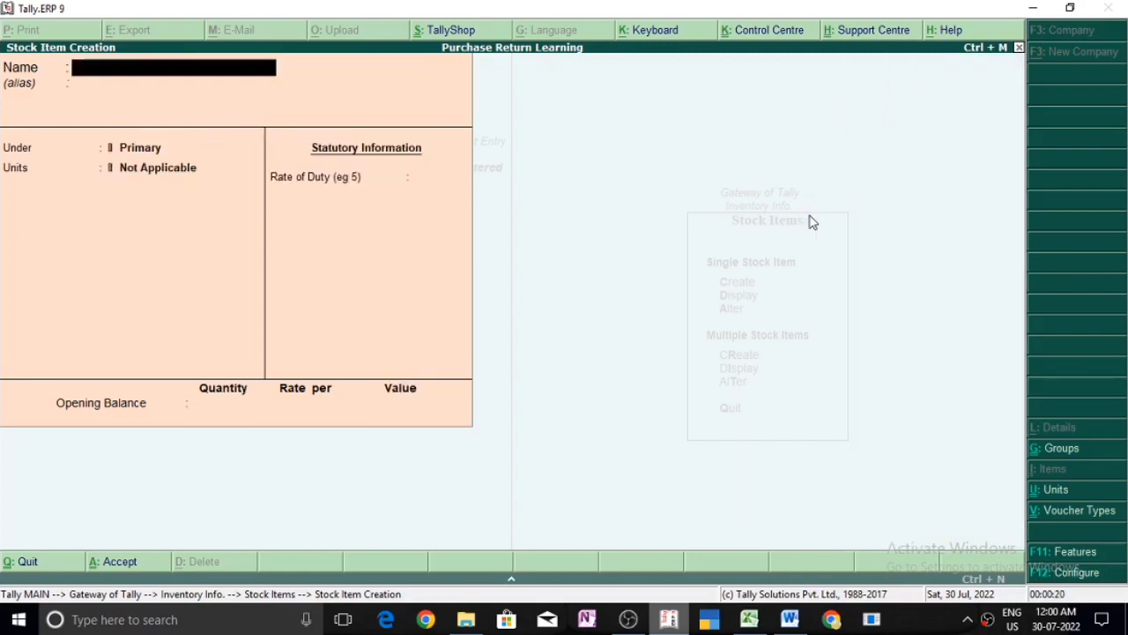
key(Escape)
key(Return)
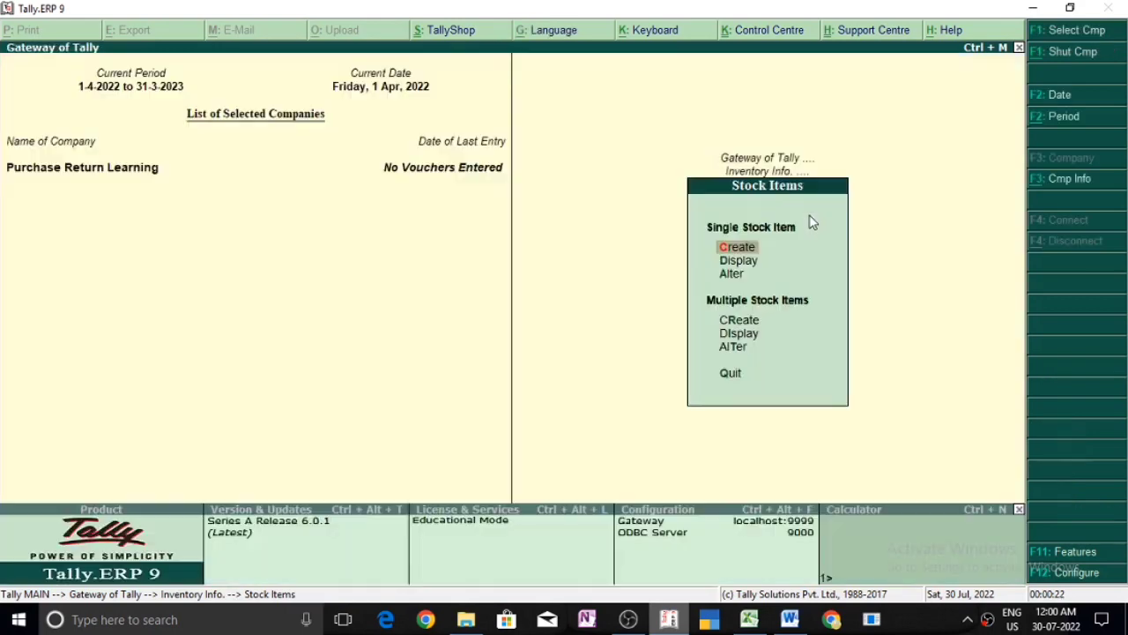
key(Escape)
key(Escape)
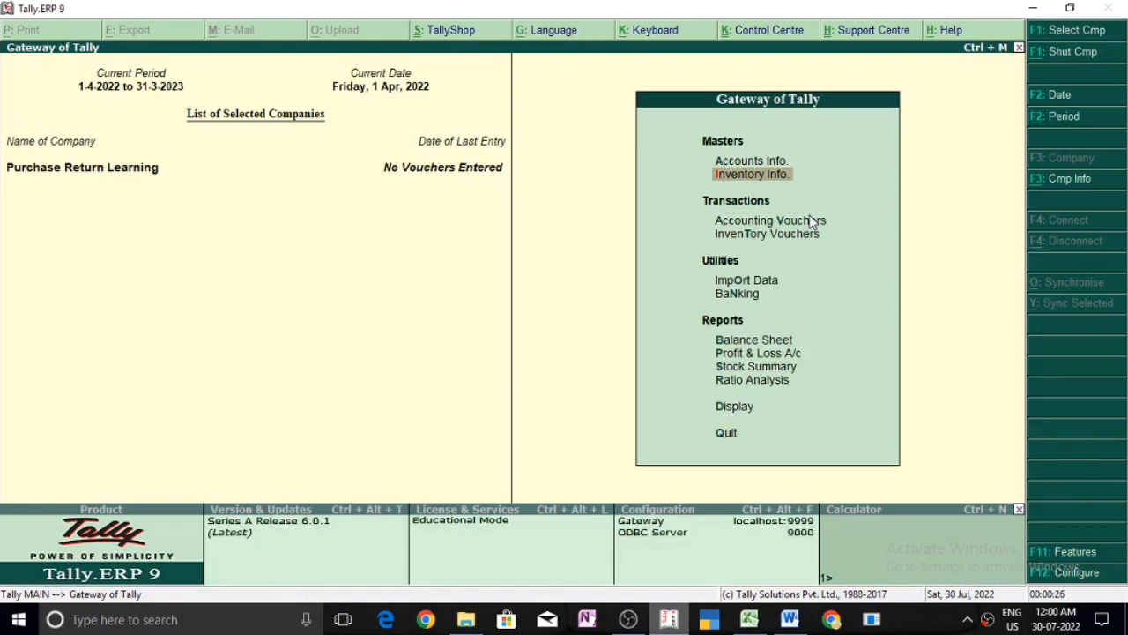
Step: Start a purchase voucher with supplier invoice number 1111 dated 1-Apr-2022
key(Down)
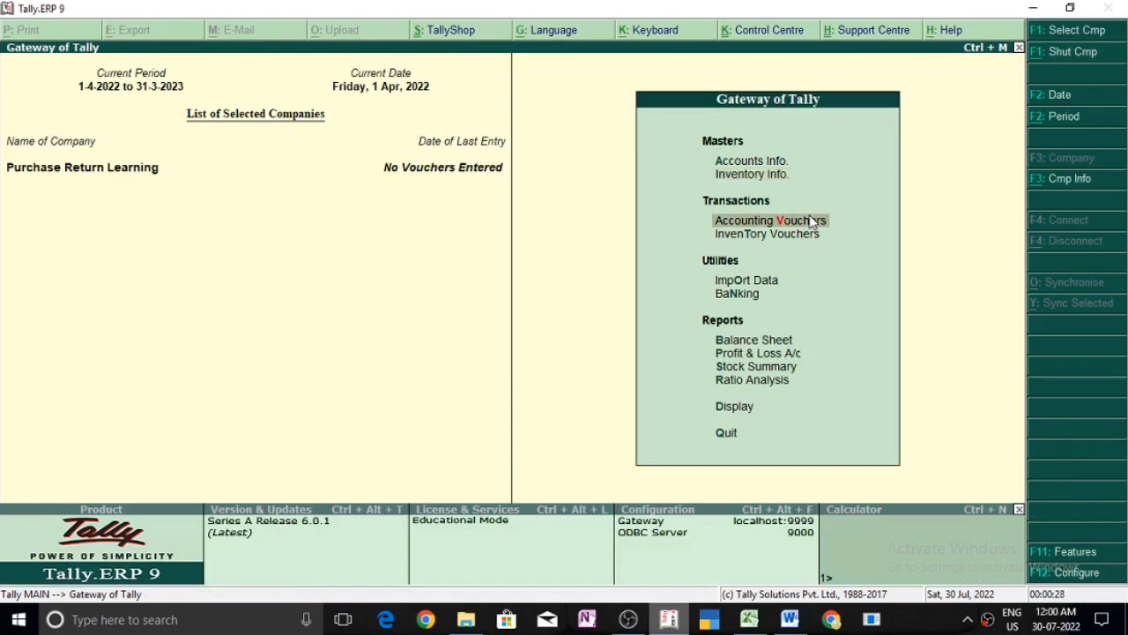
key(Return)
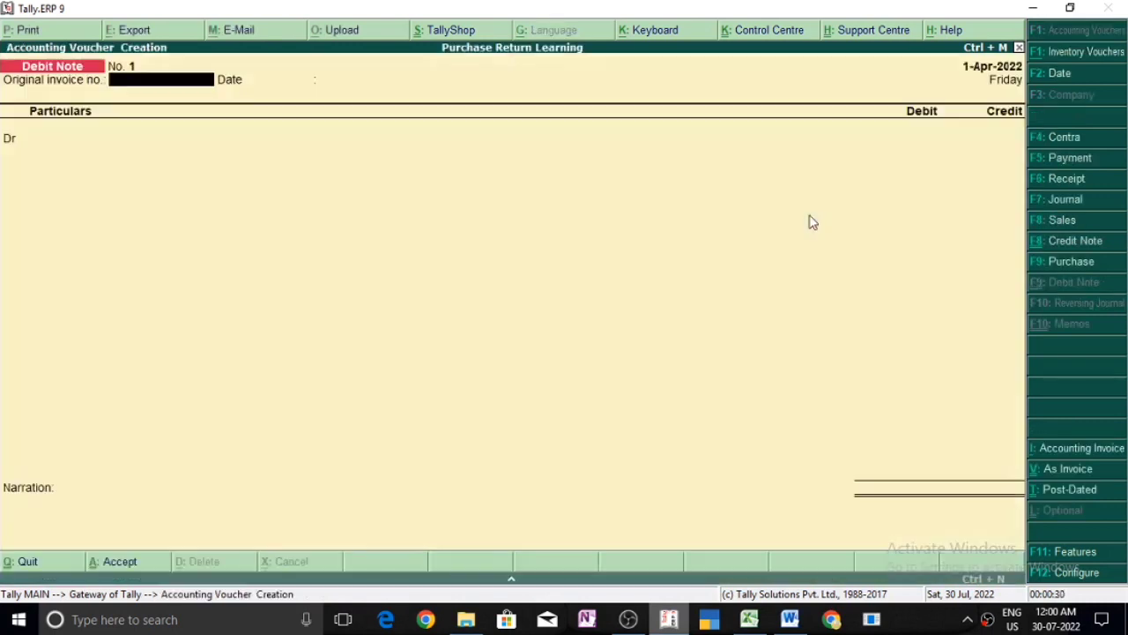
key(F9)
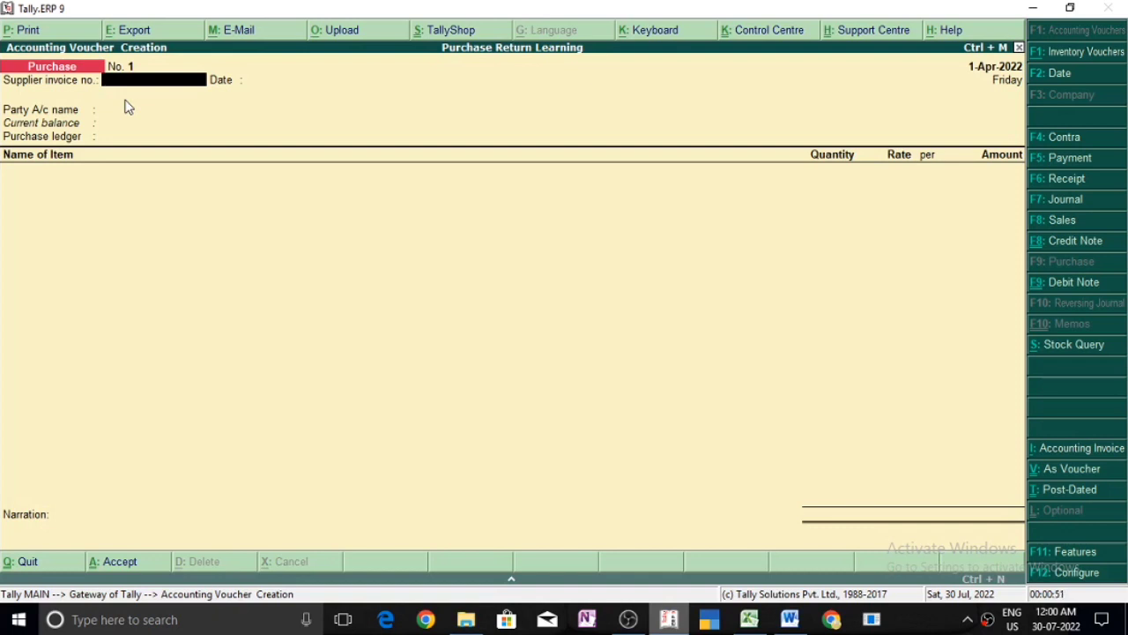
text(1111)
key(Return)
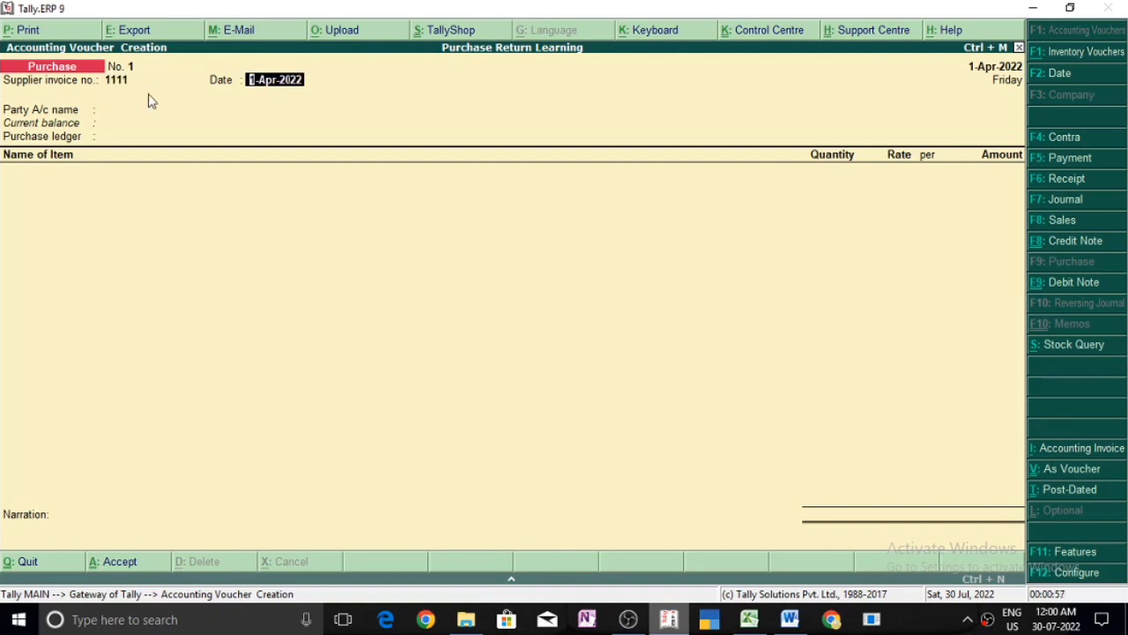
key(Return)
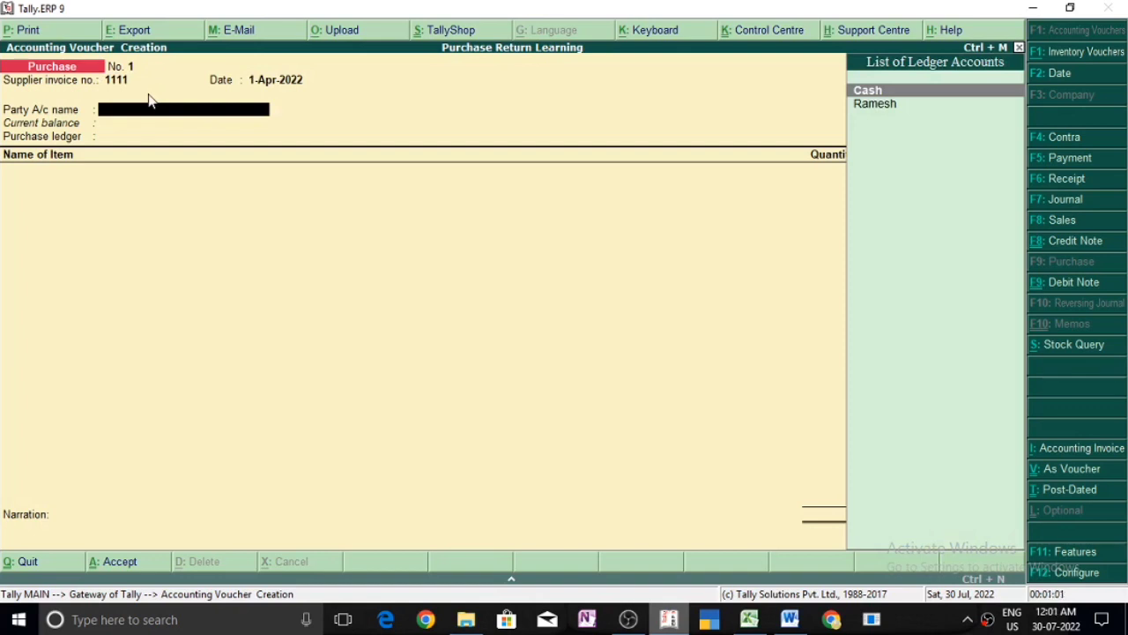
Step: Set the supplier's ledger as the purchase party, accept the default party details, and choose Purchase A/C as the purchase ledger
key(Down)
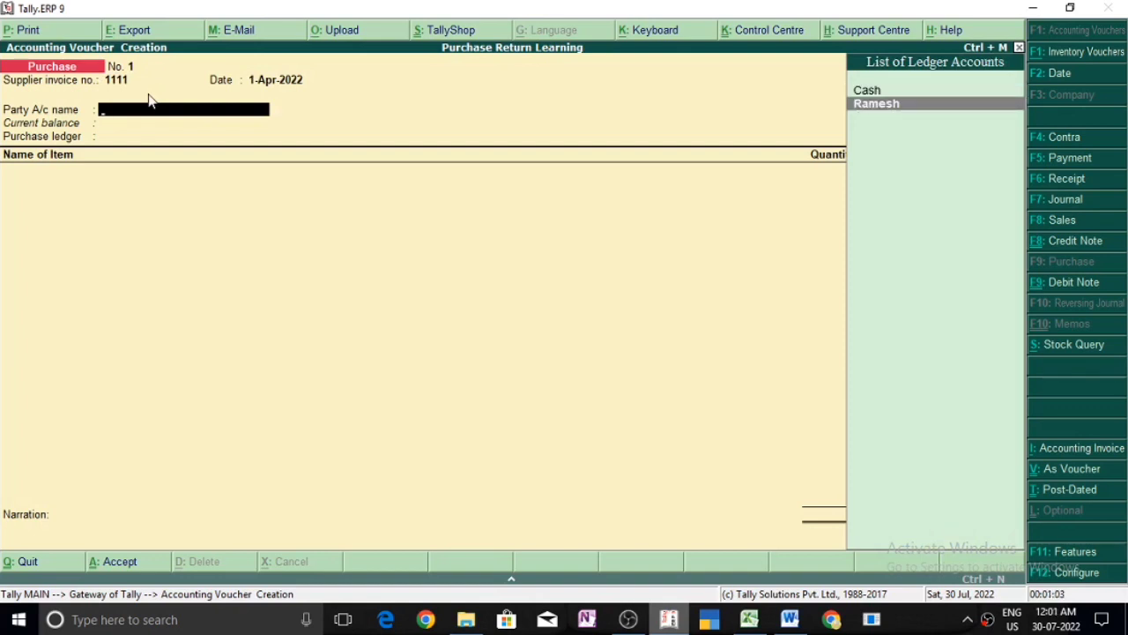
key(Return)
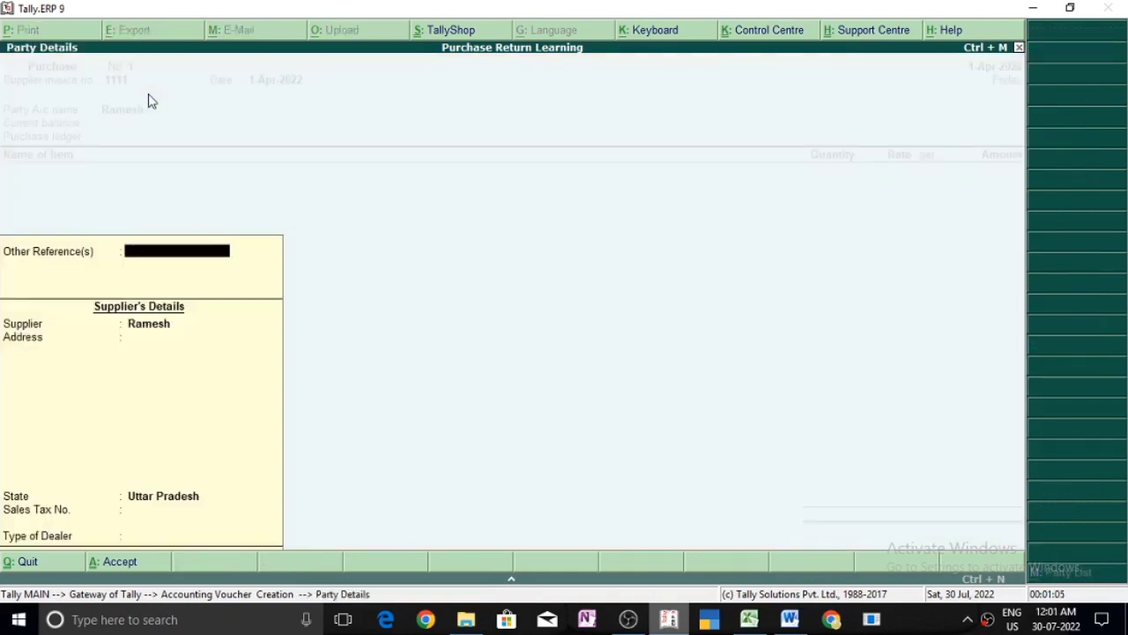
key(Return)
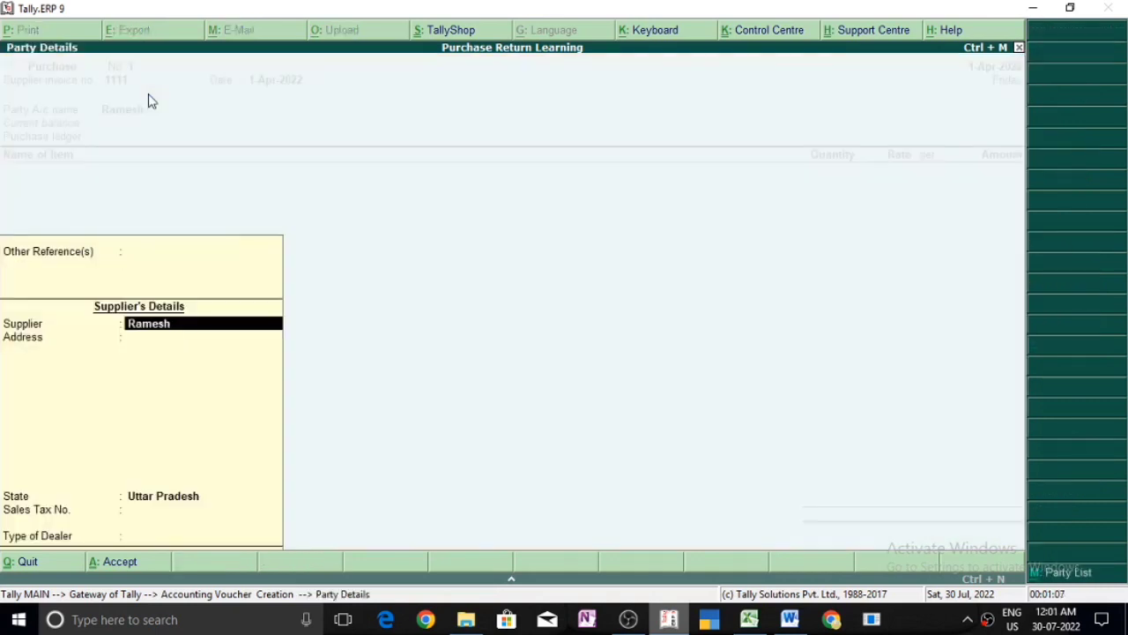
key(Return)
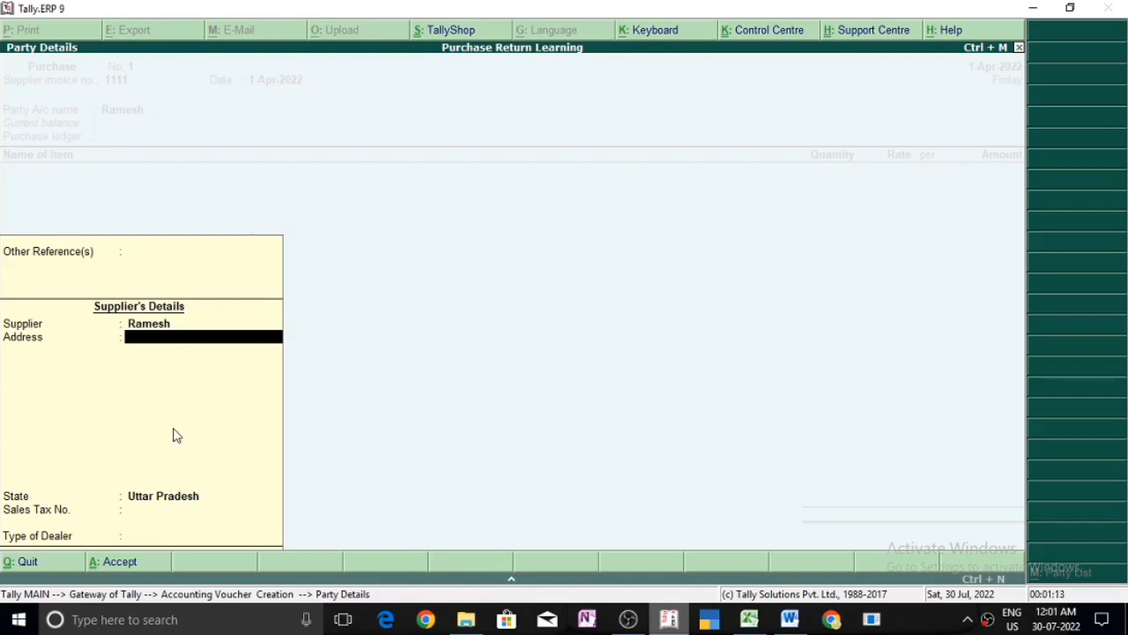
key(ctrl+a)
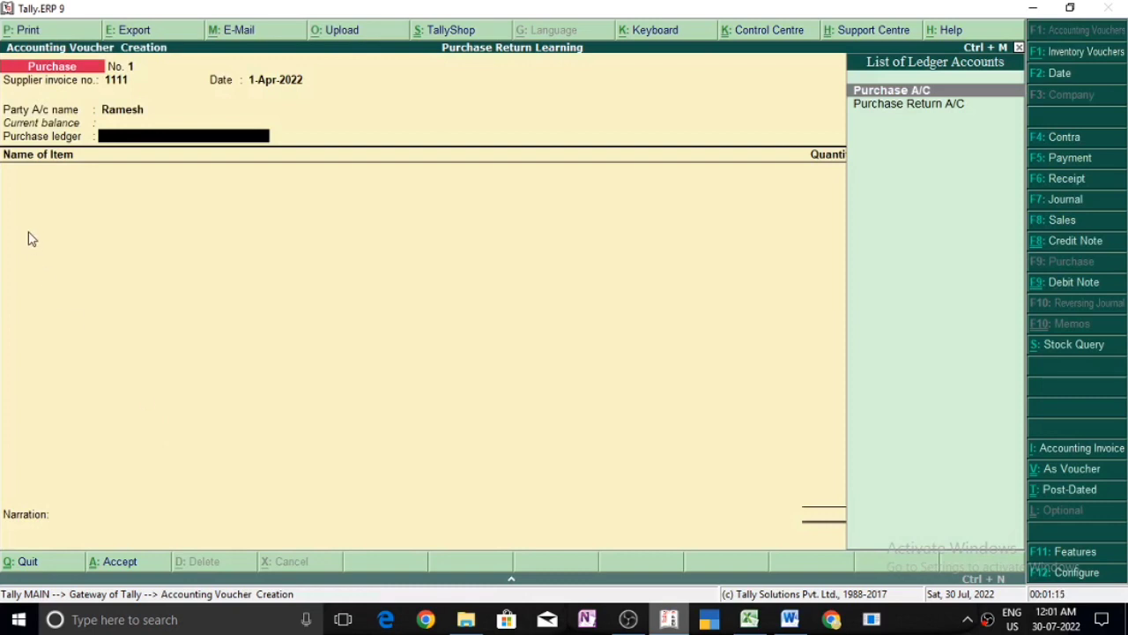
key(Return)
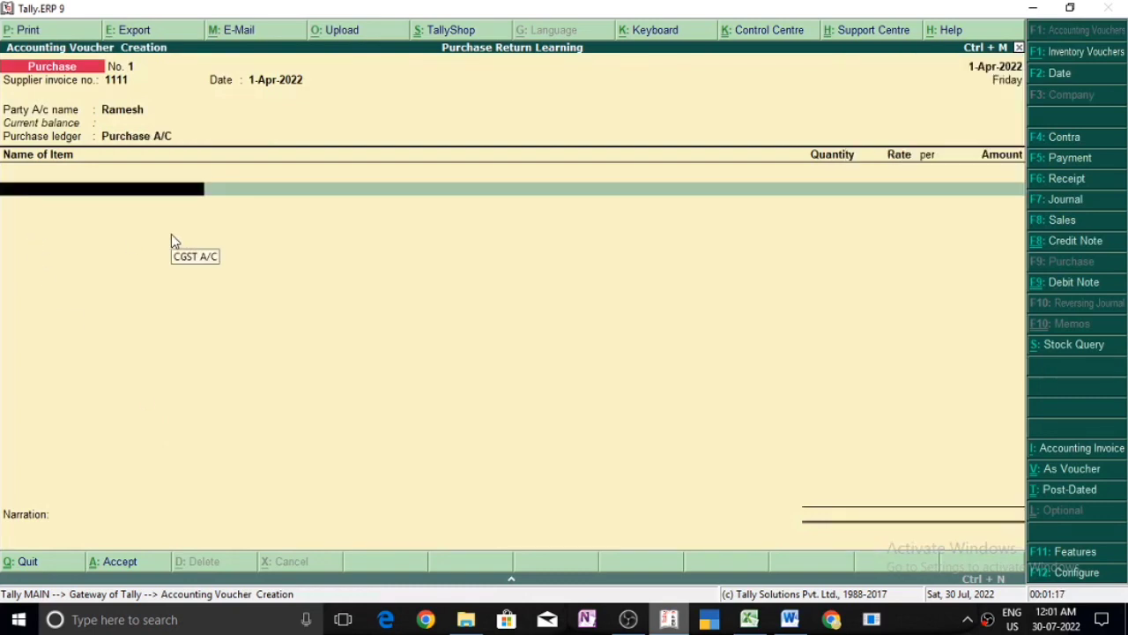
Step: Add the Mobile item to the purchase voucher with a quantity of 100 pcs at a rate of 10000 per pcs
text(M)
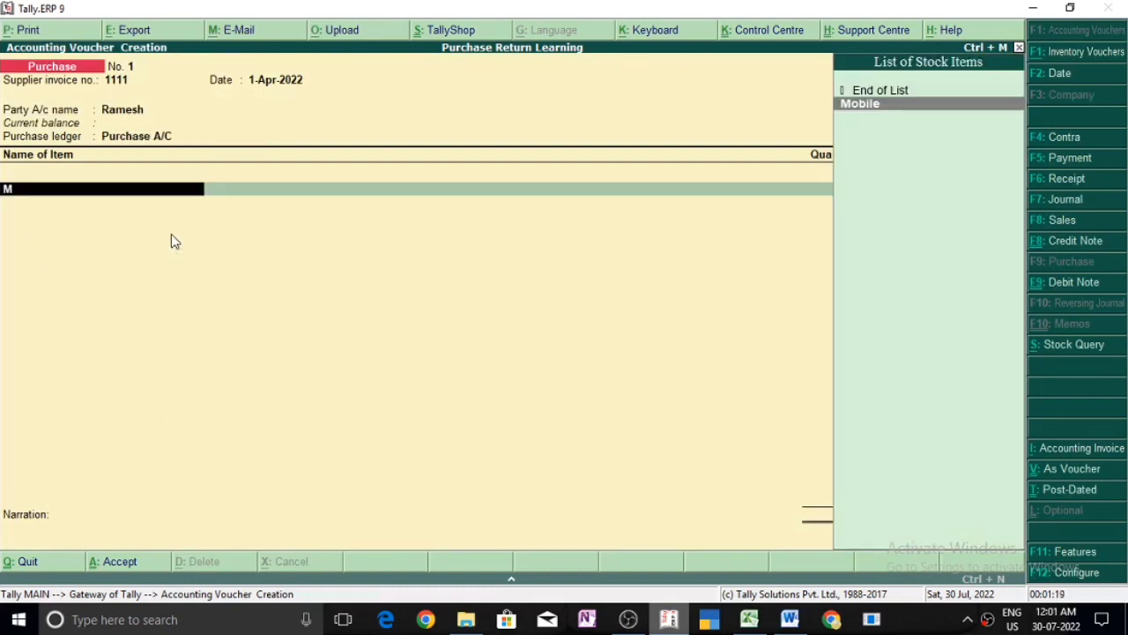
key(Return)
text(100)
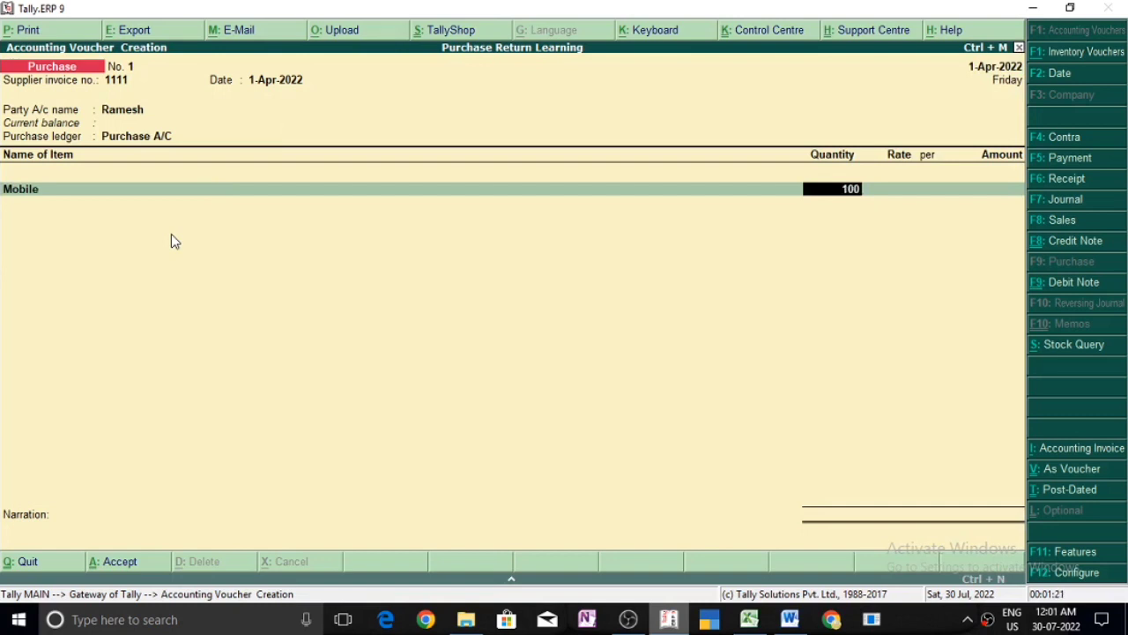
key(Return)
text(10000)
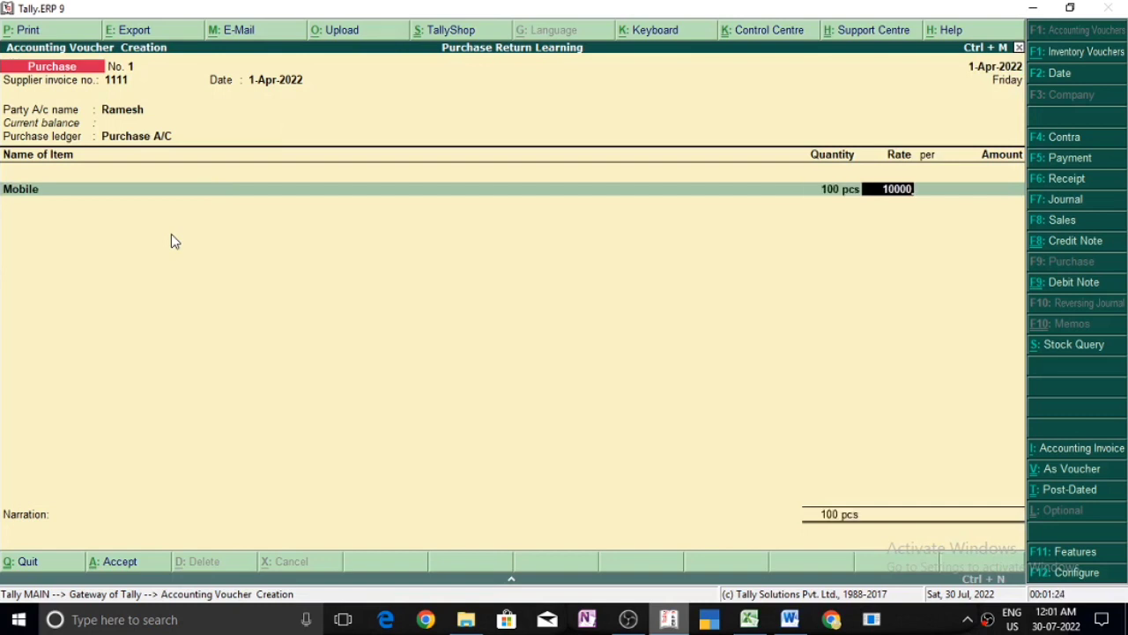
key(Return)
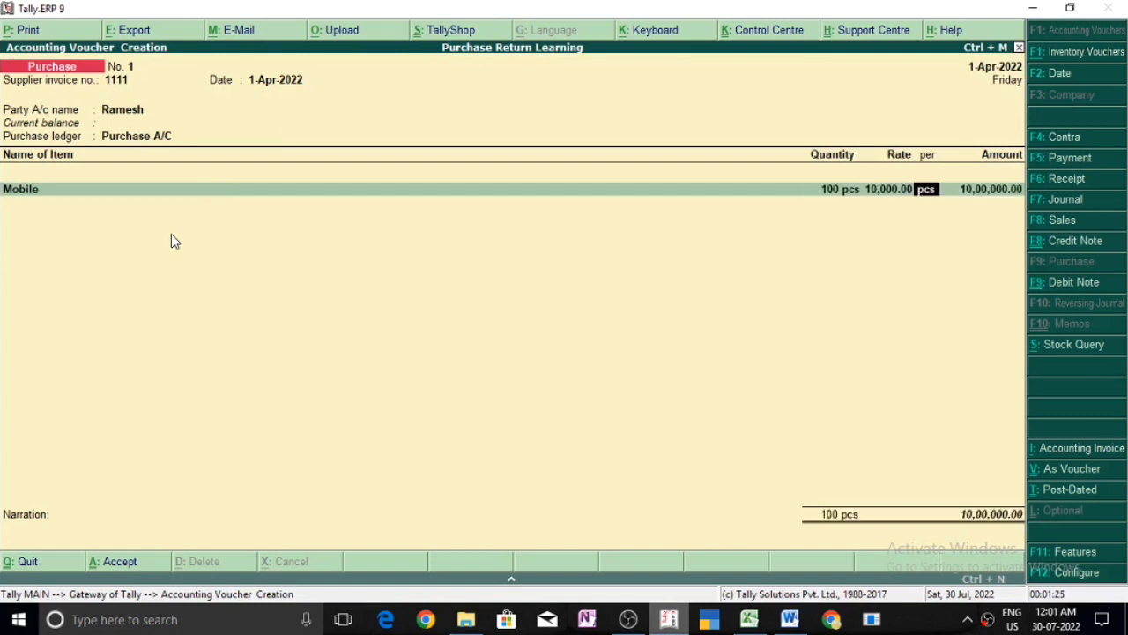
key(Return)
key(Return)
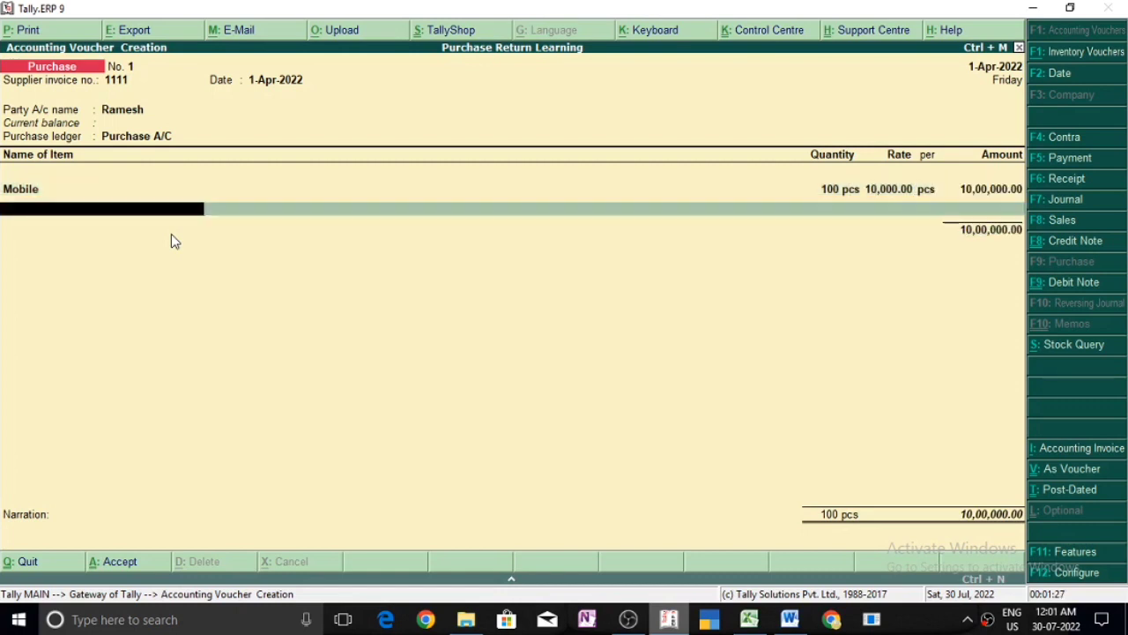
Step: End the item and ledger lists and save the purchase voucher without a narration
key(Return)
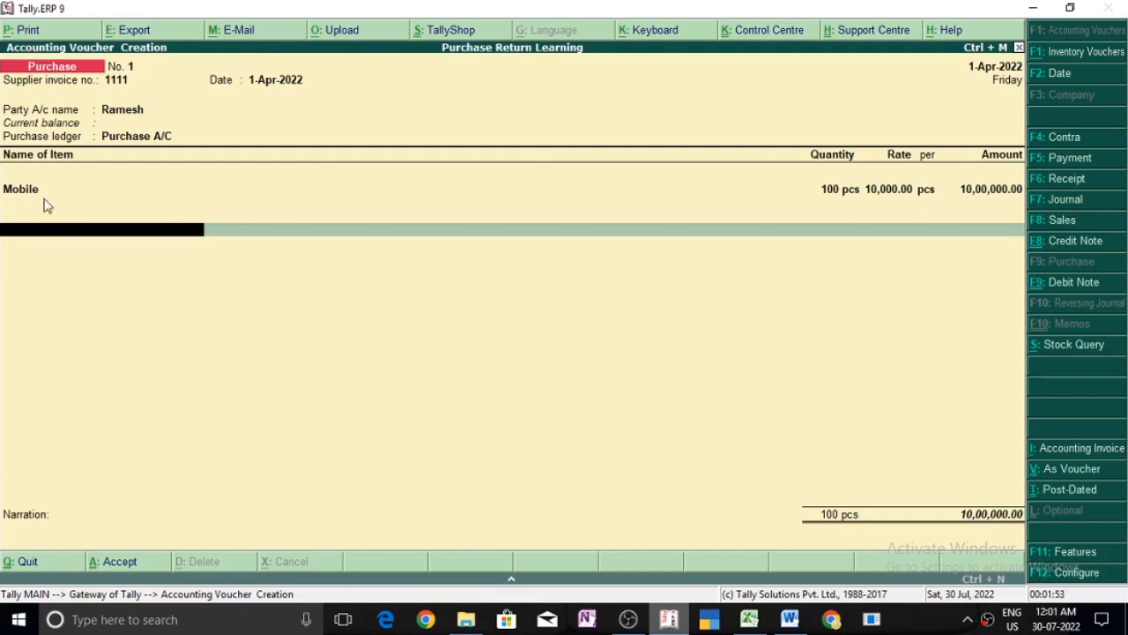
key(Return)
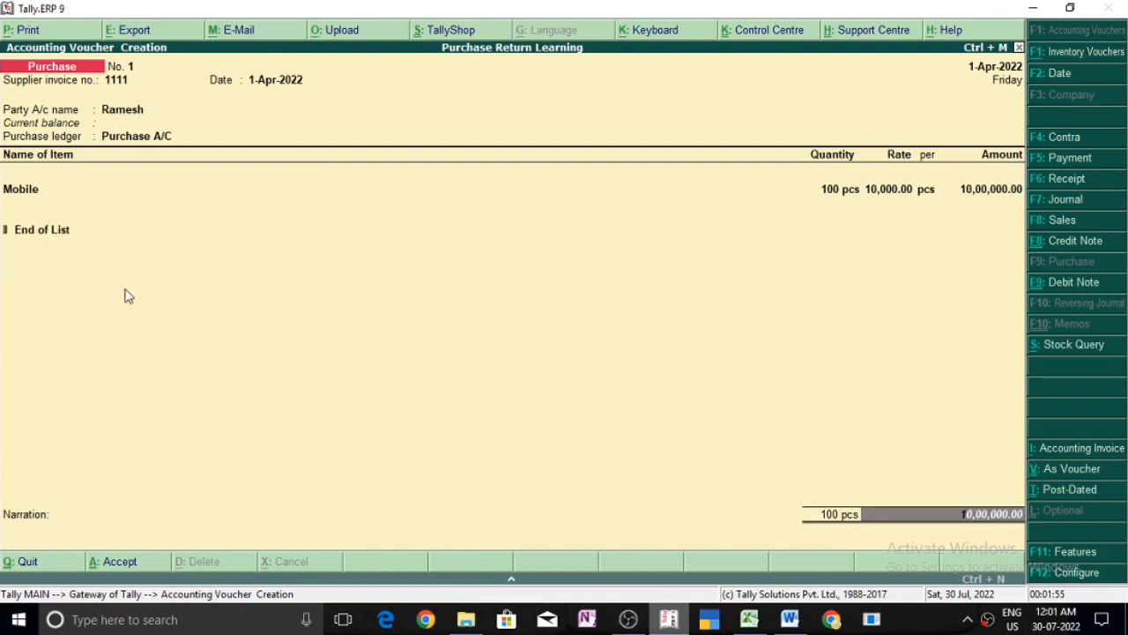
key(Return)
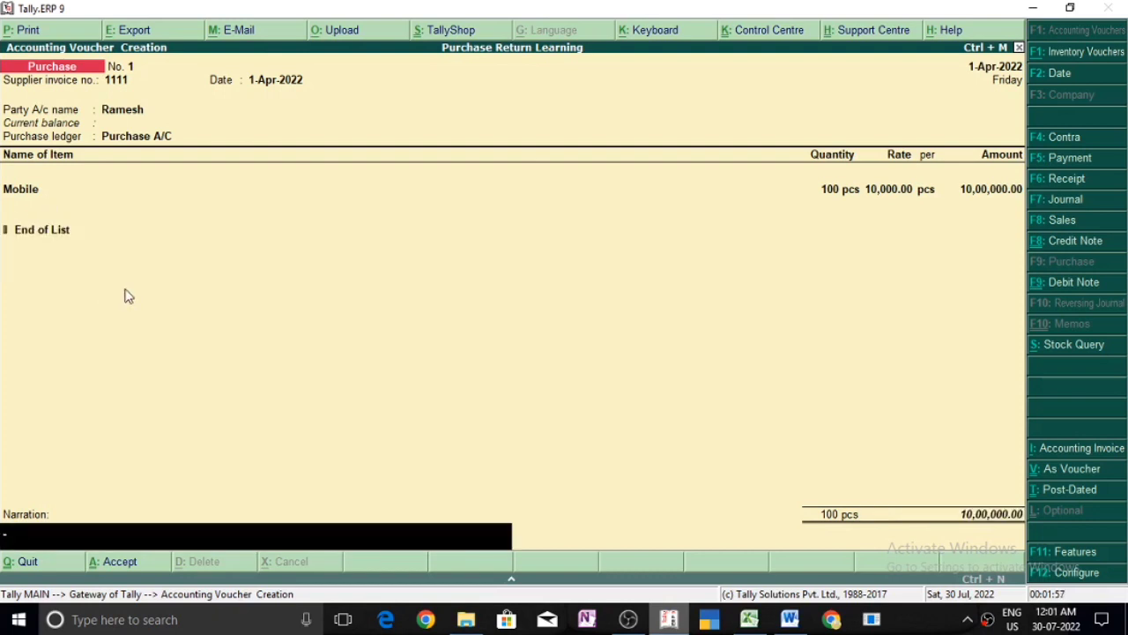
key(Return)
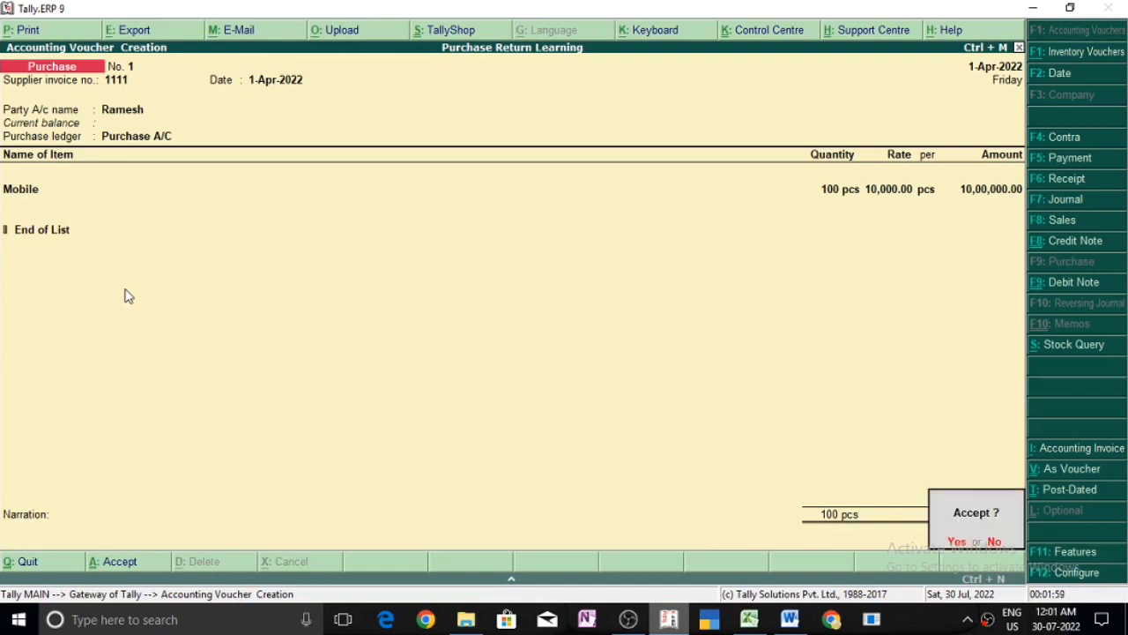
key(Return)
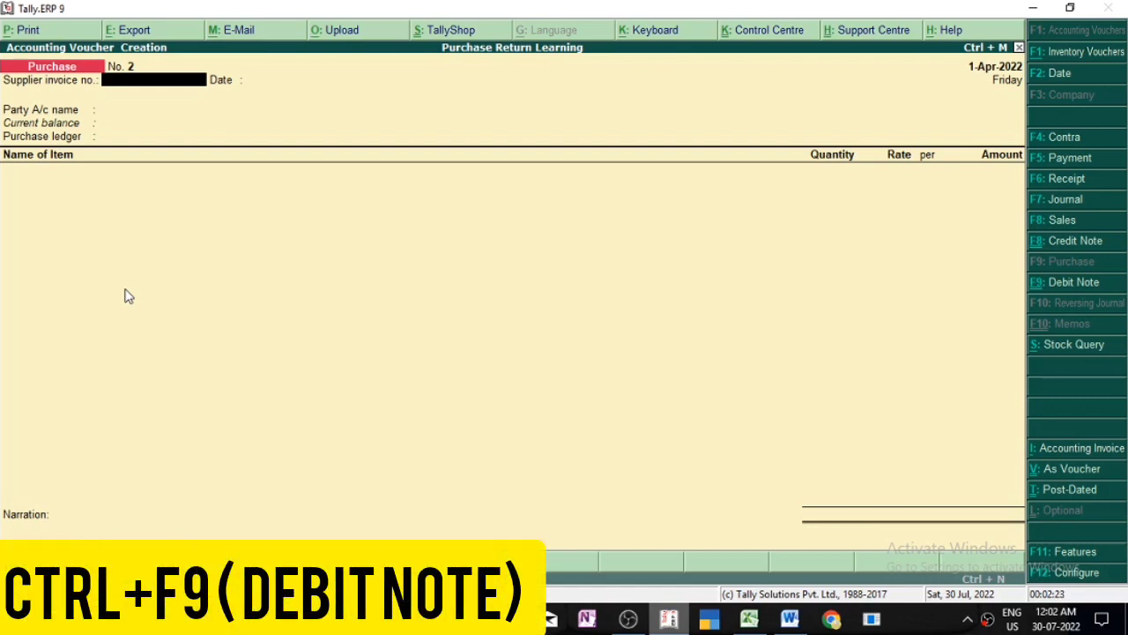
Step: Start a debit note voucher against original invoice number 1111 dated 1-Apr-2022
key(ctrl+F9)
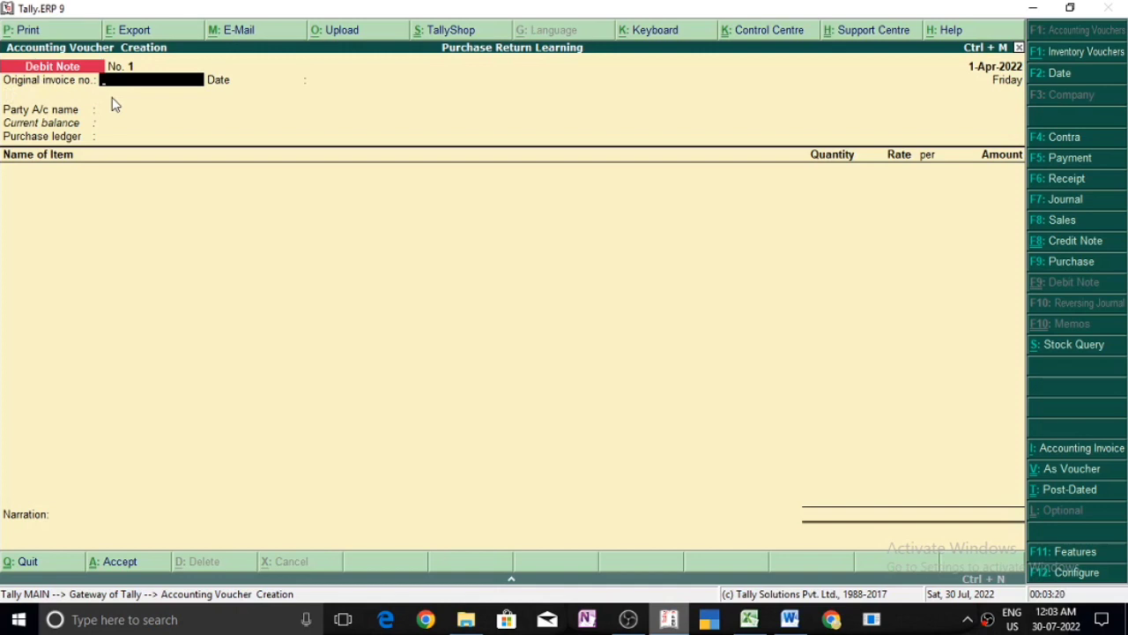
text(1111)
key(Return)
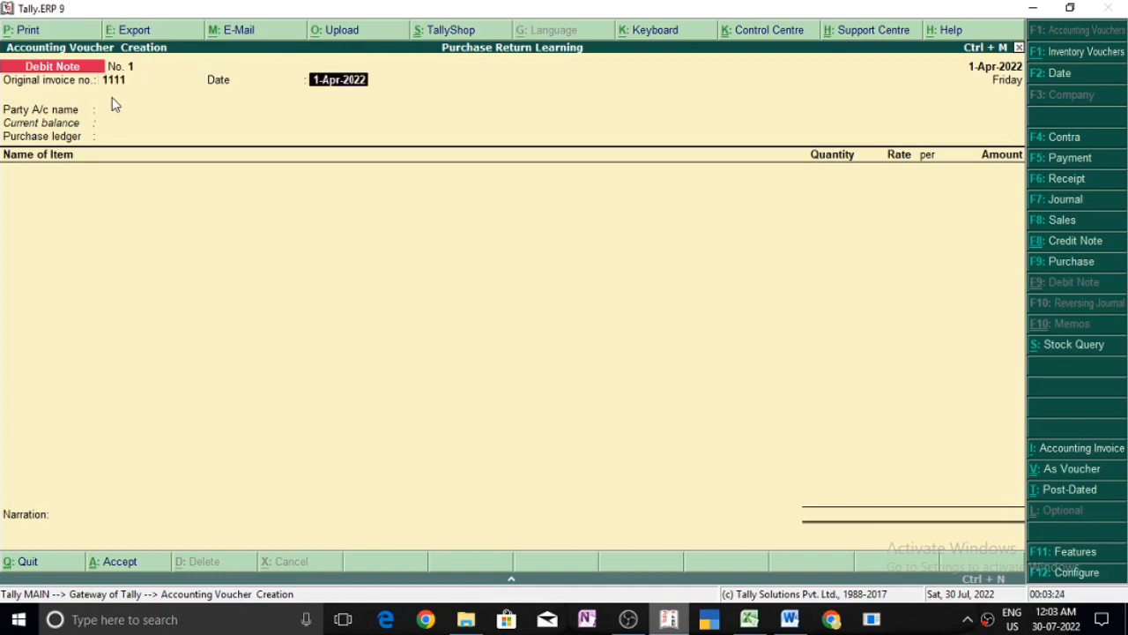
key(Return)
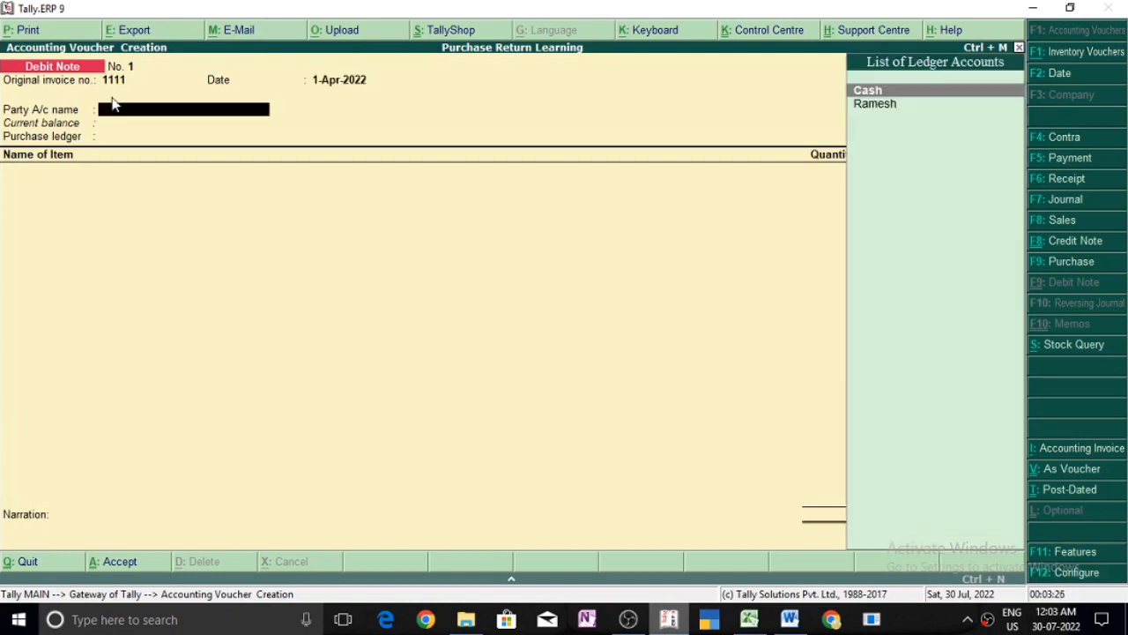
Step: Set the supplier's ledger as the debit note party with default party details, and choose Purchase Return A/C as the purchase ledger
key(Down)
key(Return)
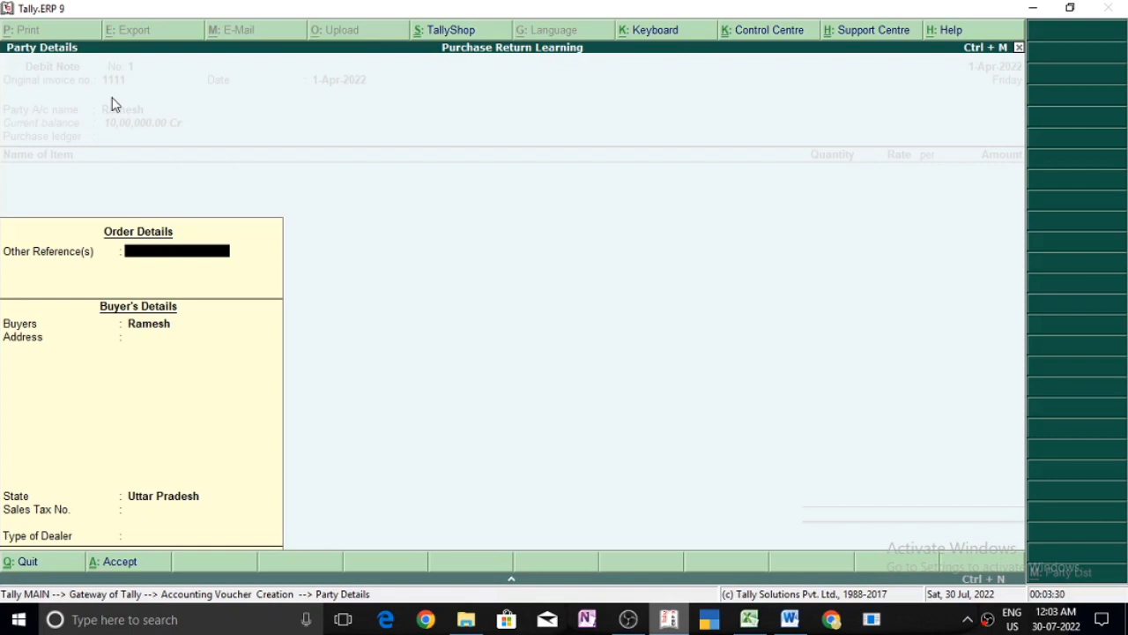
key(ctrl+a)
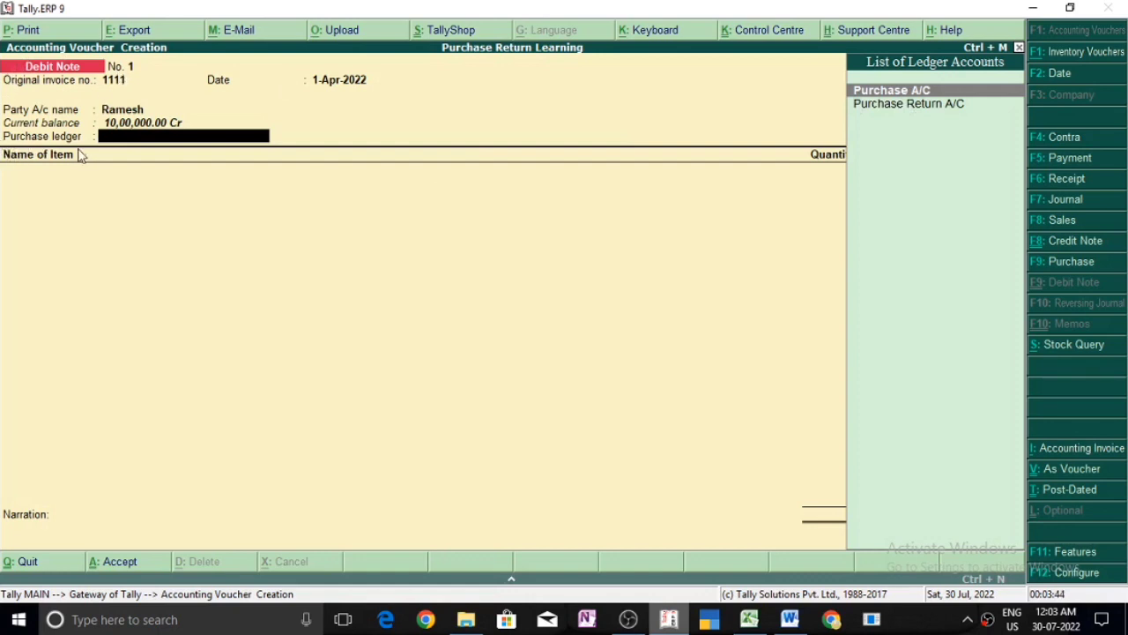
key(Down)
key(Return)
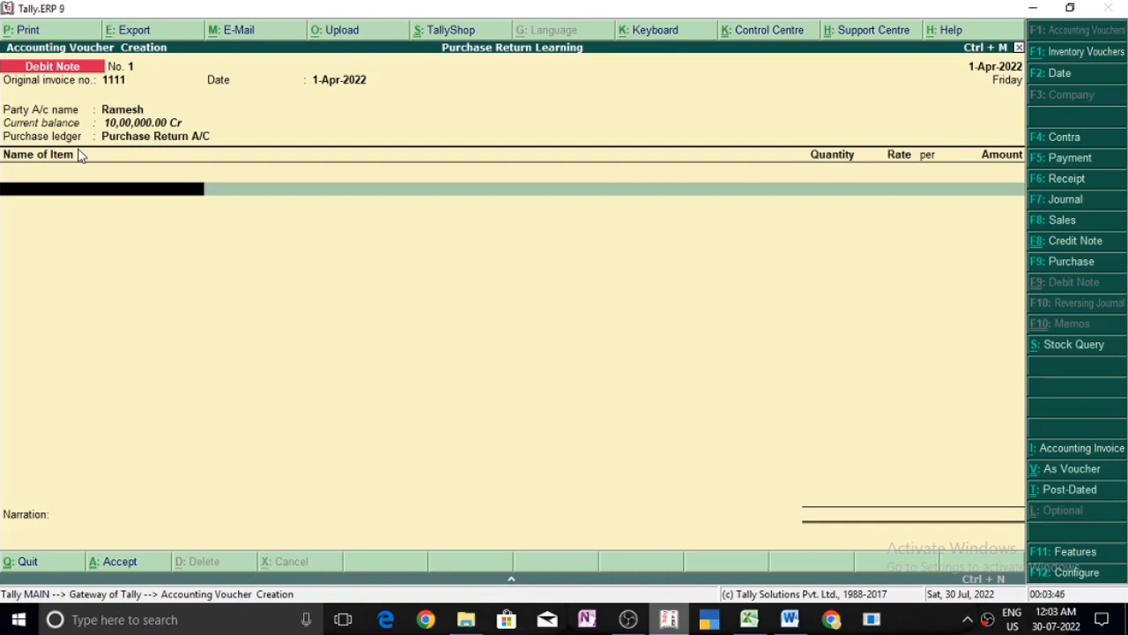
Step: Add the Mobile item to the debit note with a quantity of 20 pcs at the default rate of 10,000 per pcs
text(M)
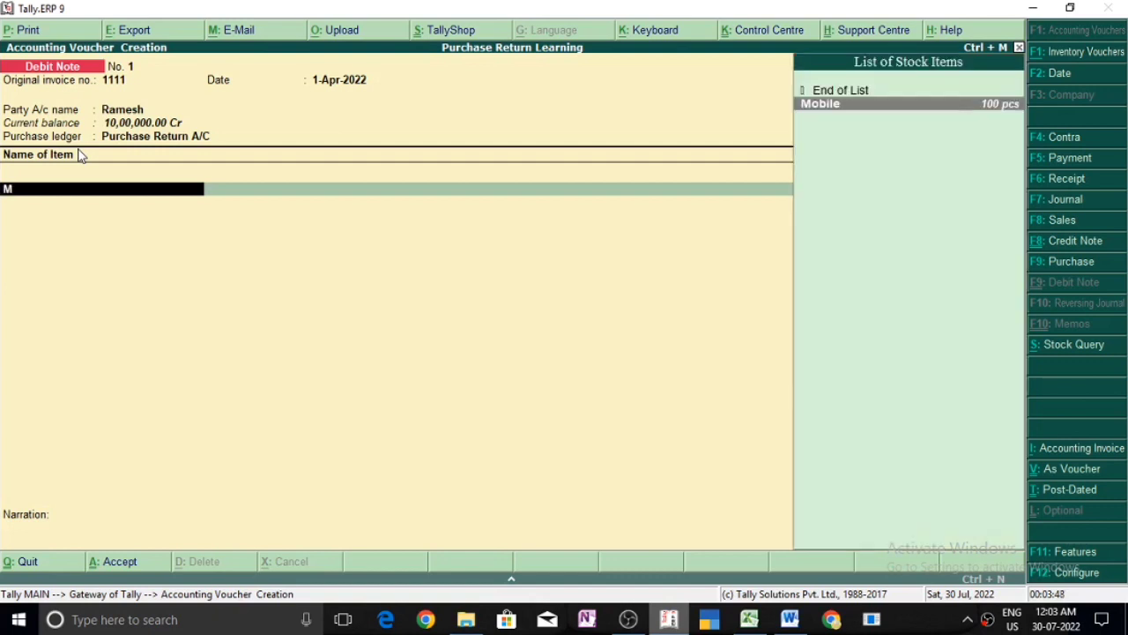
key(Return)
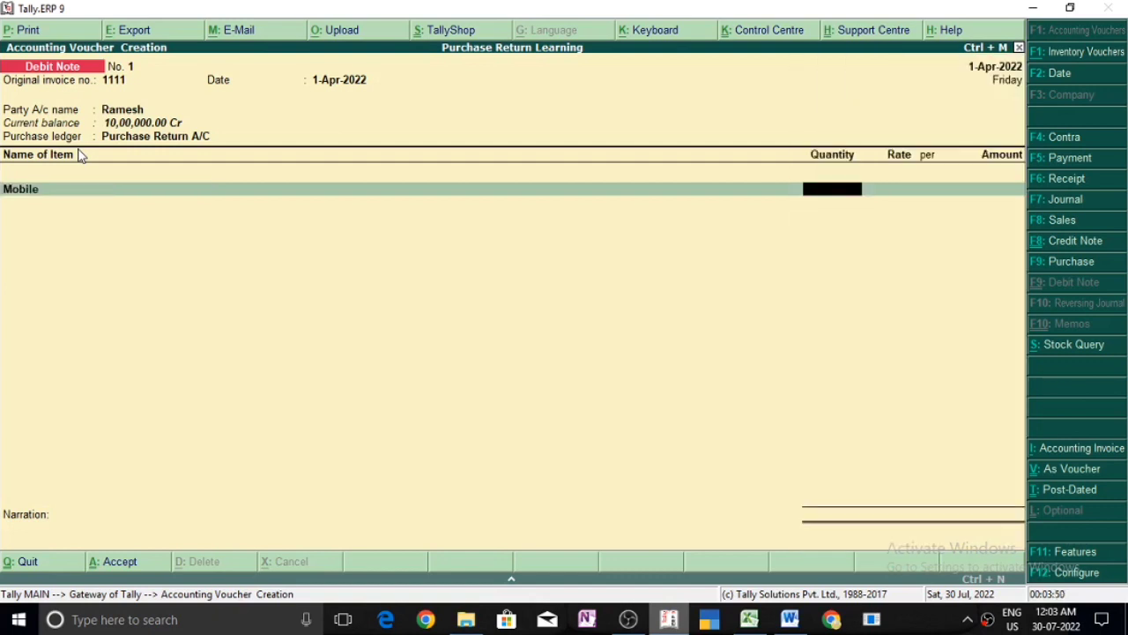
text(20)
key(Return)
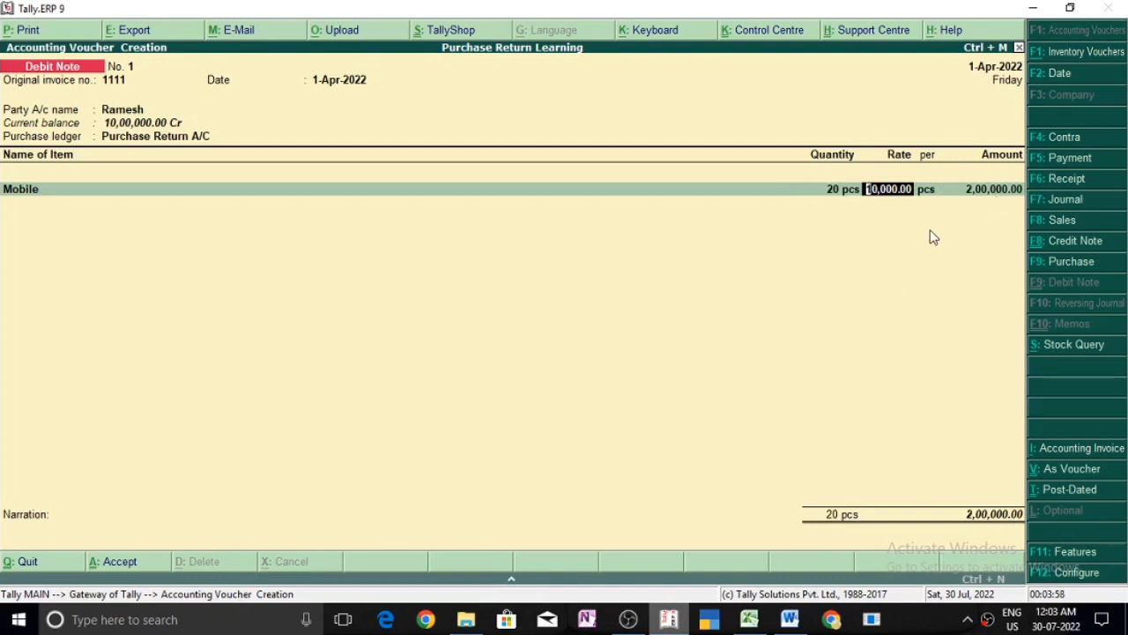
key(Return)
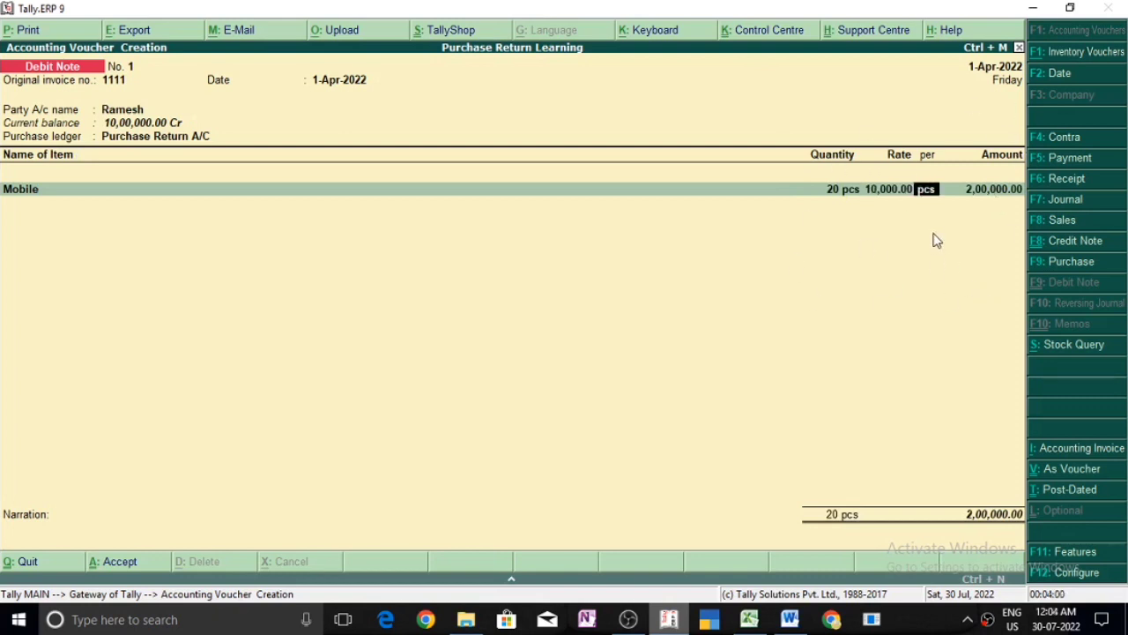
key(Return)
key(Return)
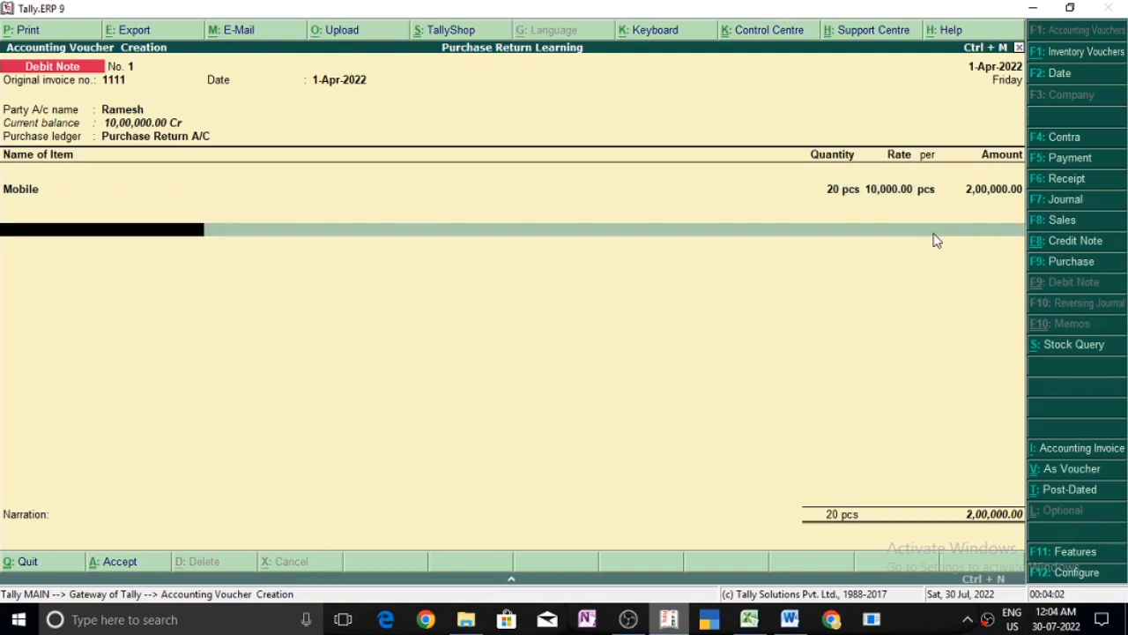
Step: End the item list, save the debit note without a narration, and leave voucher creation for the Gateway of Tally
key(Return)
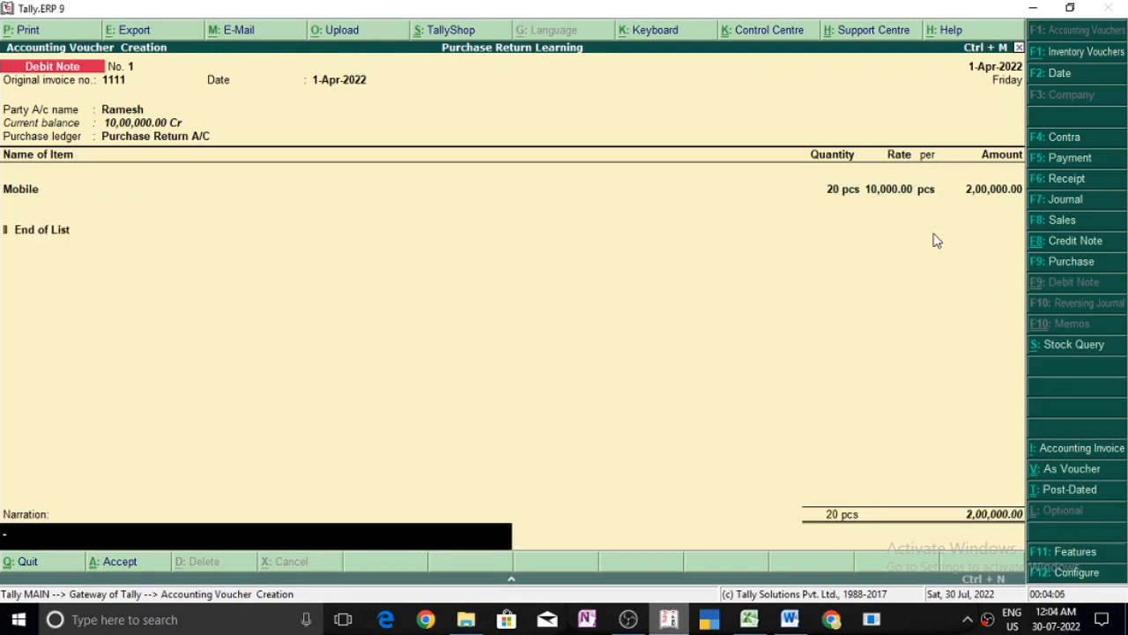
key(Return)
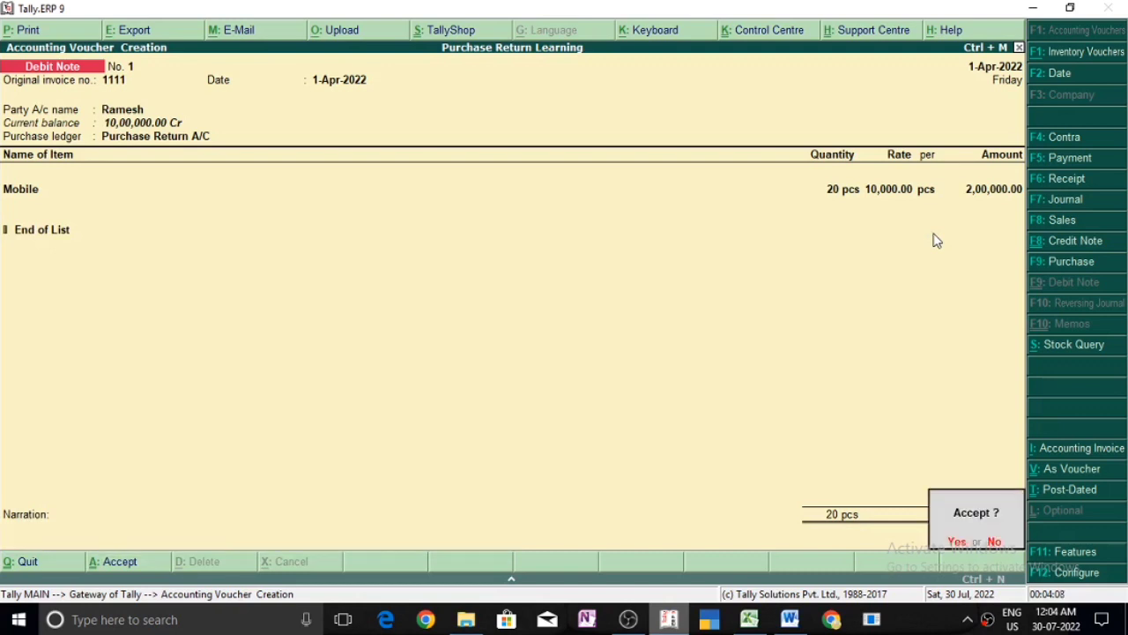
key(Return)
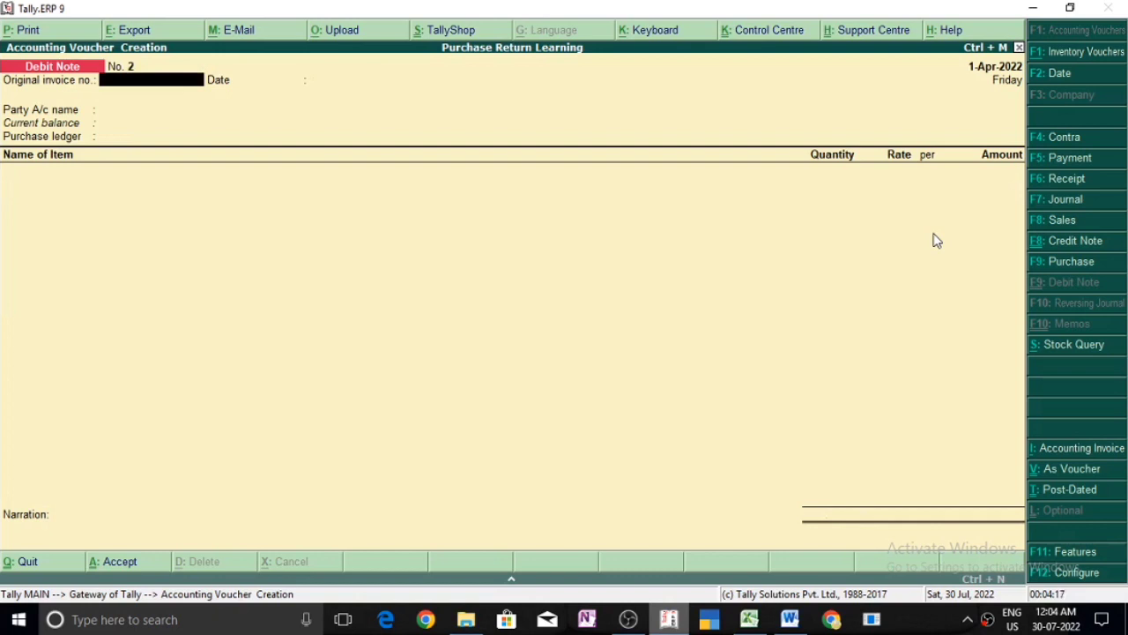
key(Escape)
key(Return)
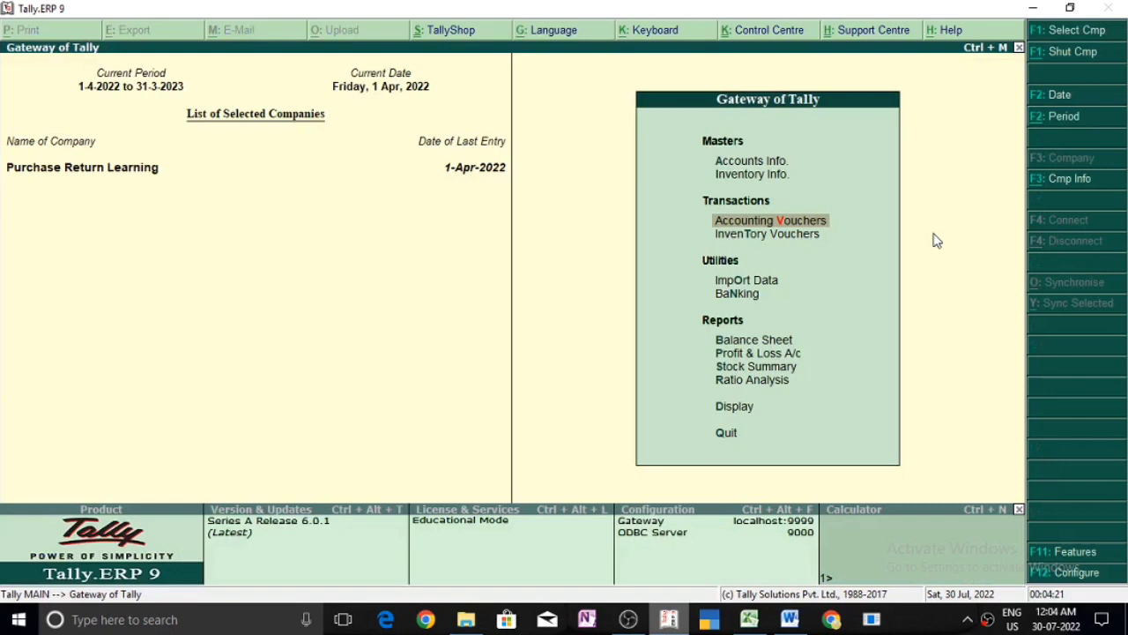
Step: Go to the Account Books among the company's display reports
key(Down)
key(Down)
key(Down)
key(Down)
key(Down)
key(Down)
key(Down)
key(Down)
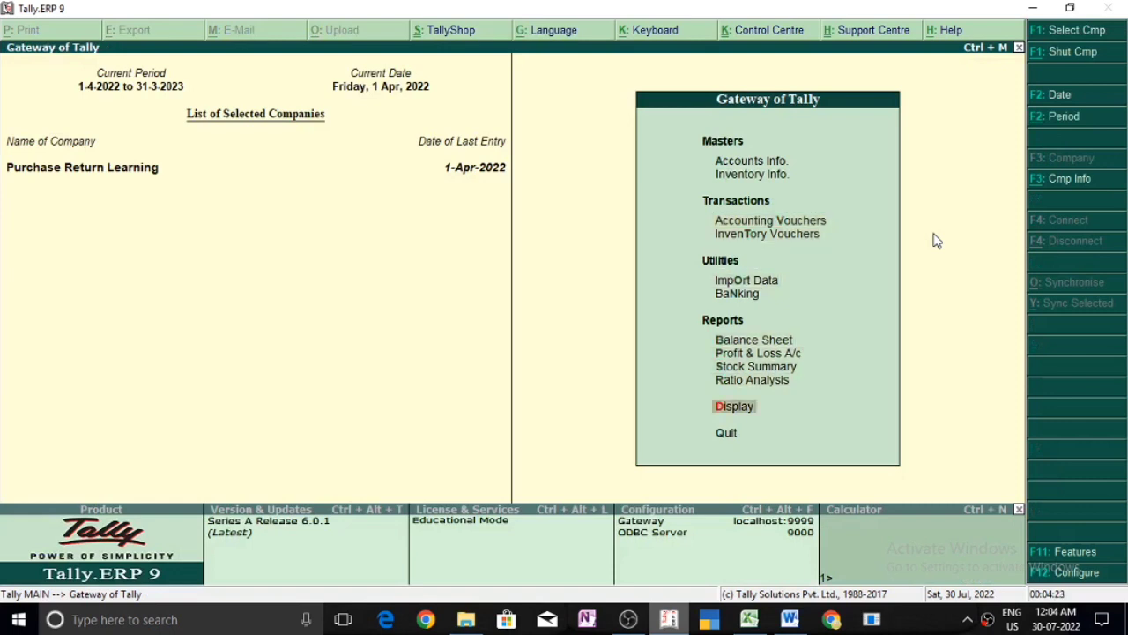
key(Return)
key(Down)
key(Down)
key(Down)
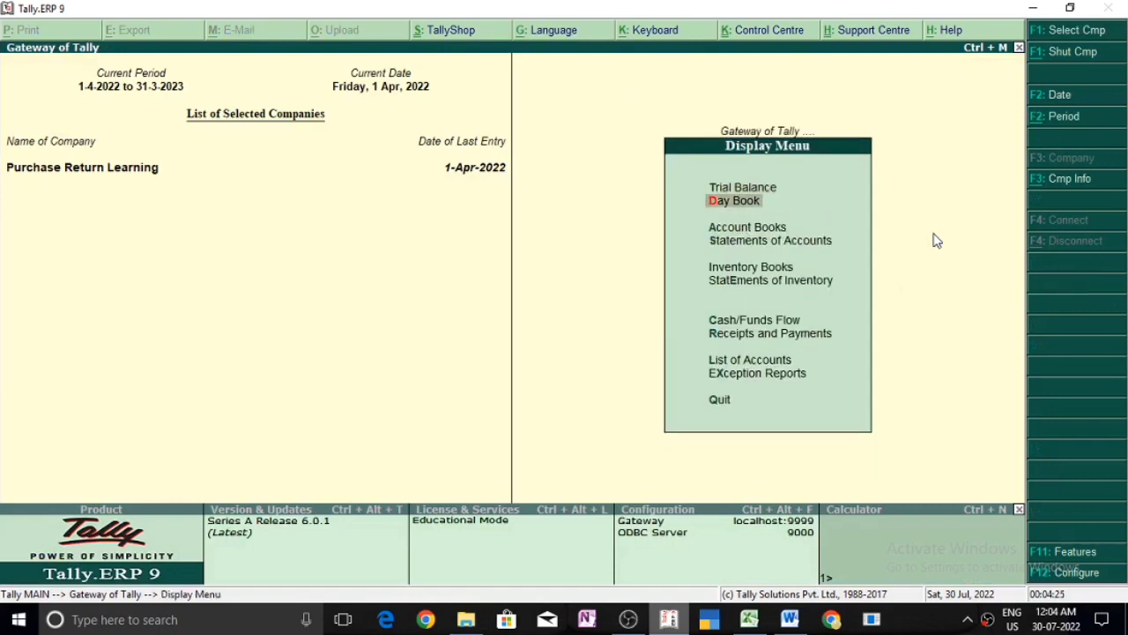
key(Up)
key(Return)
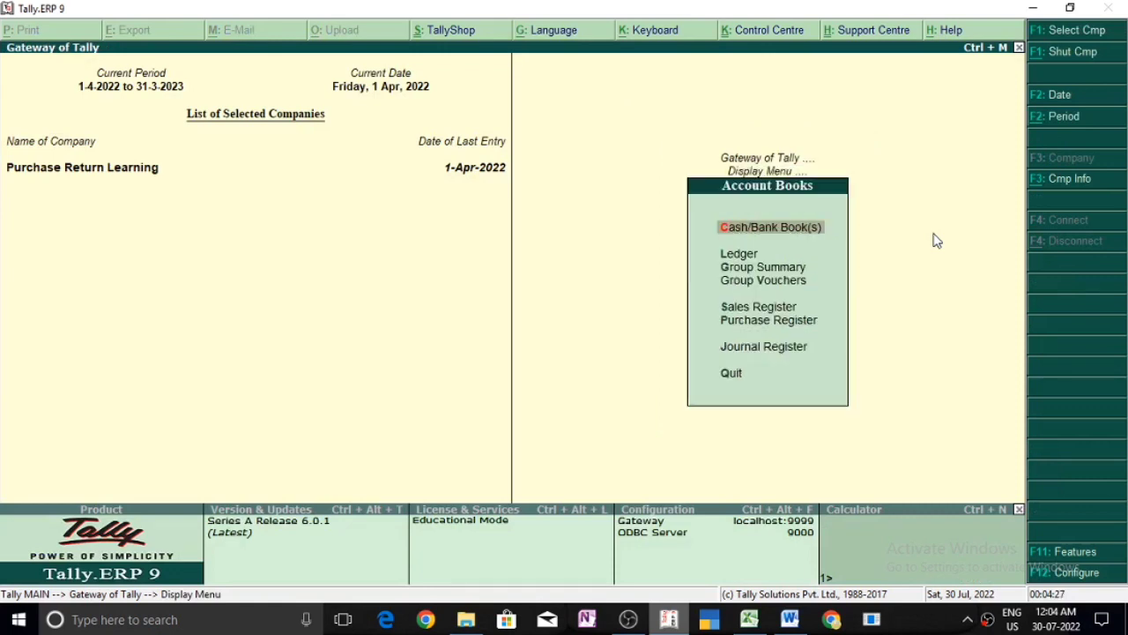
Step: Open the Journal Register group of reports within Account Books
key(Down)
key(Down)
key(Down)
key(Down)
key(Down)
key(Down)
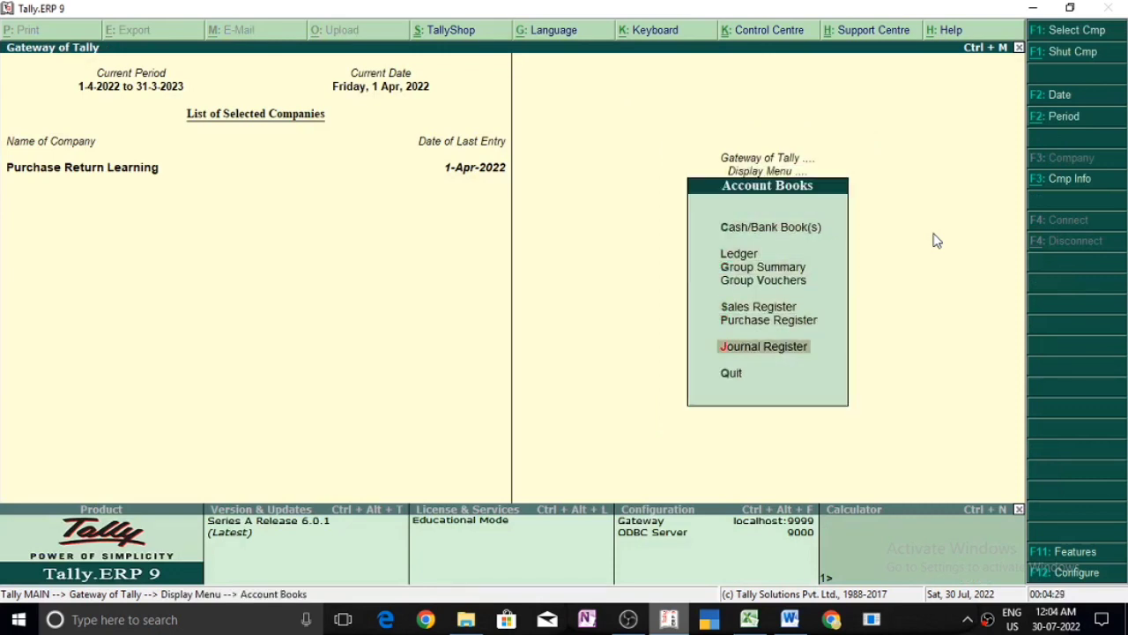
key(Return)
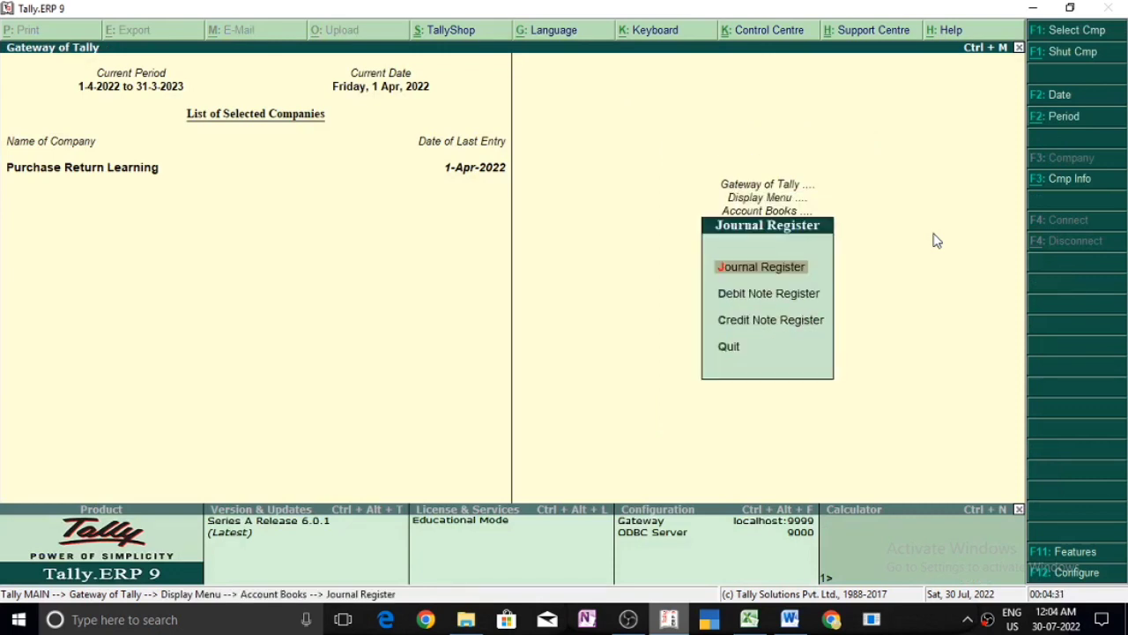
Step: Open the Debit Note Register and drill down through April to the recorded debit note voucher to examine its details
key(Down)
key(Down)
key(Up)
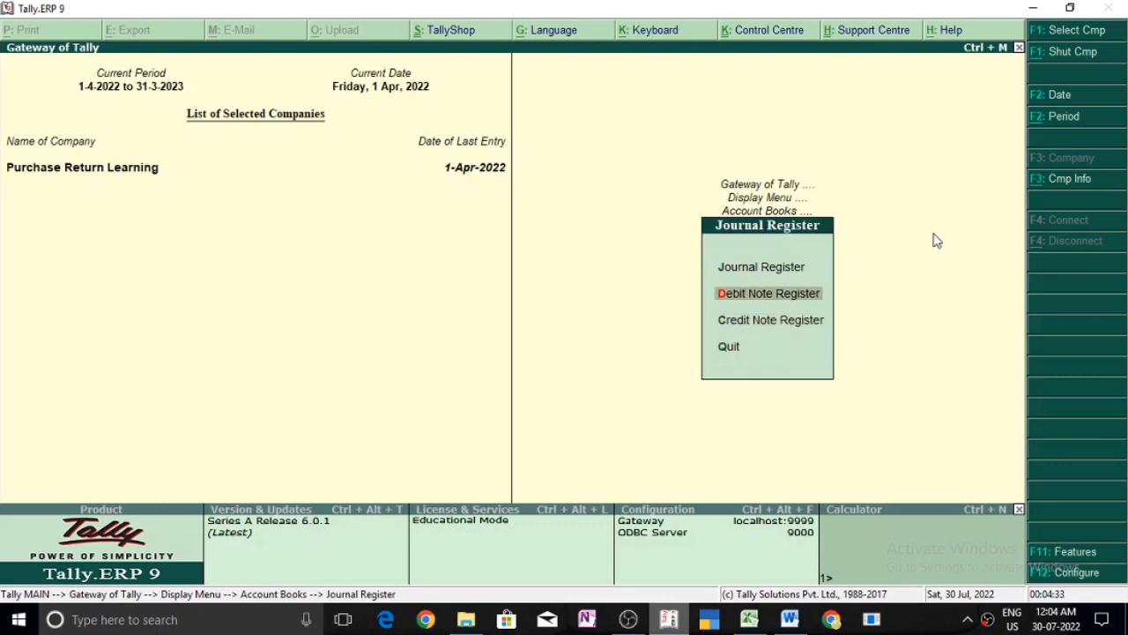
key(Return)
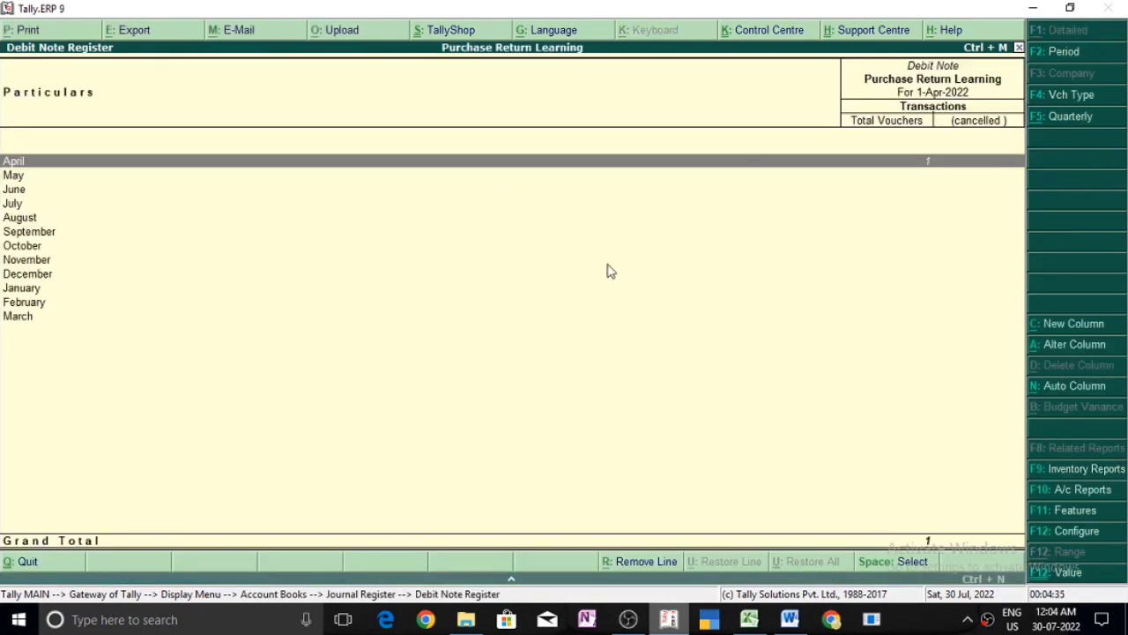
click(774, 167)
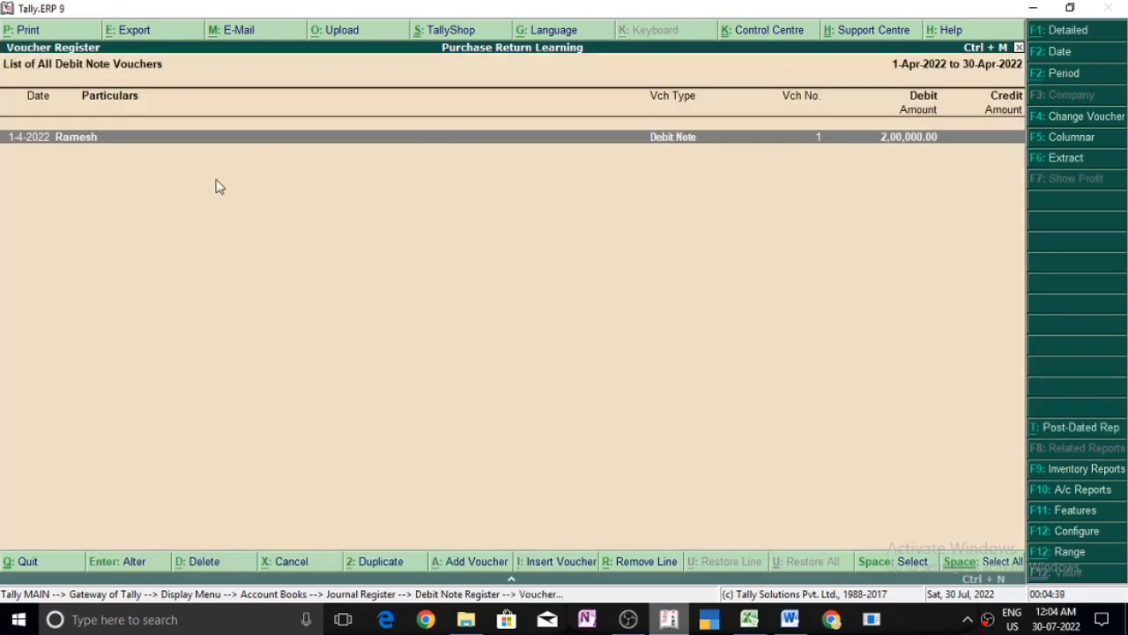
click(720, 141)
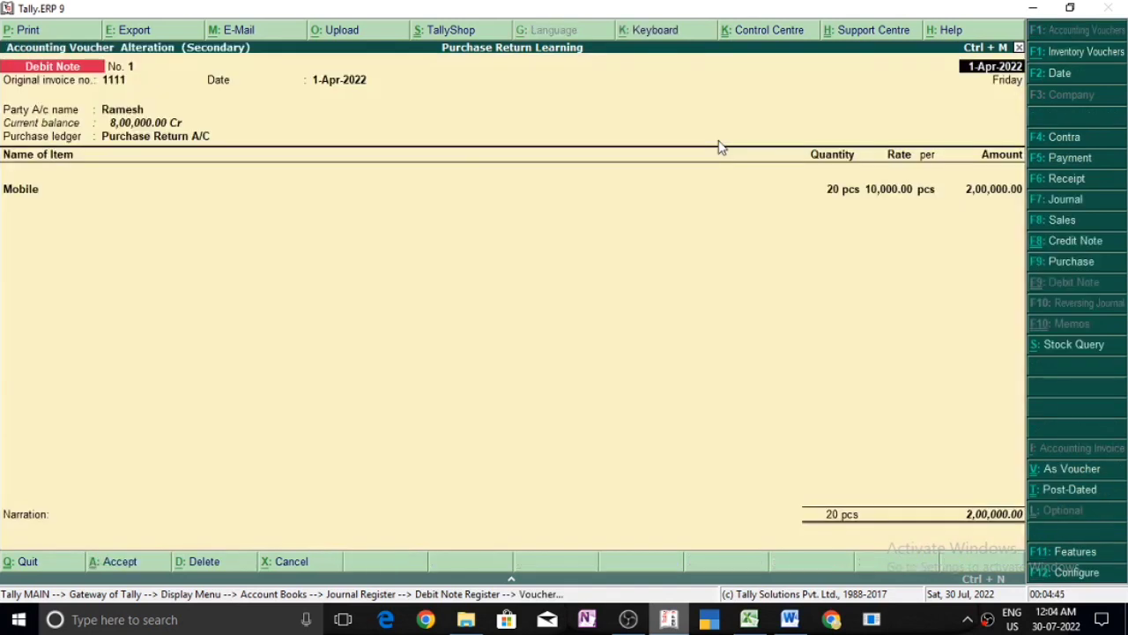